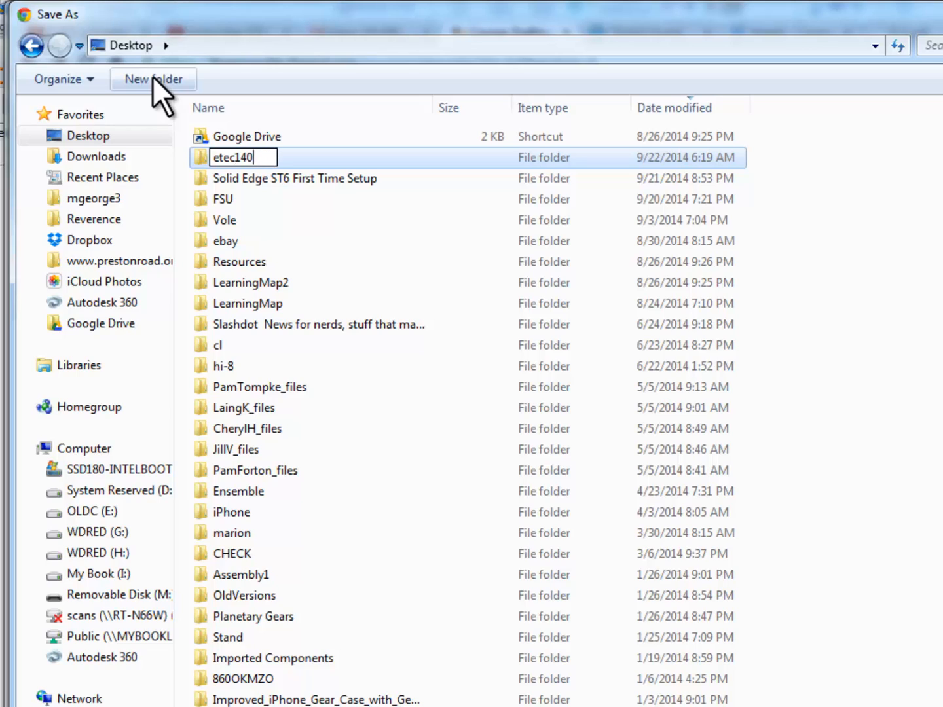
Step: Create an etec140 folder on the desktop with a week4 subfolder, and save part1.par into week4
key(Return)
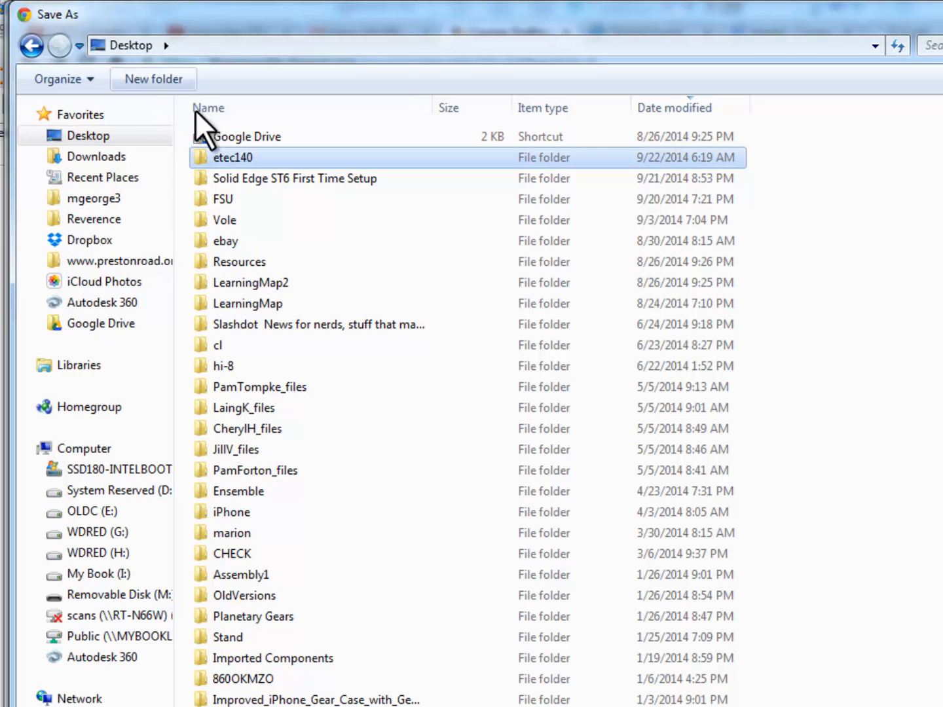
double_click(223, 149)
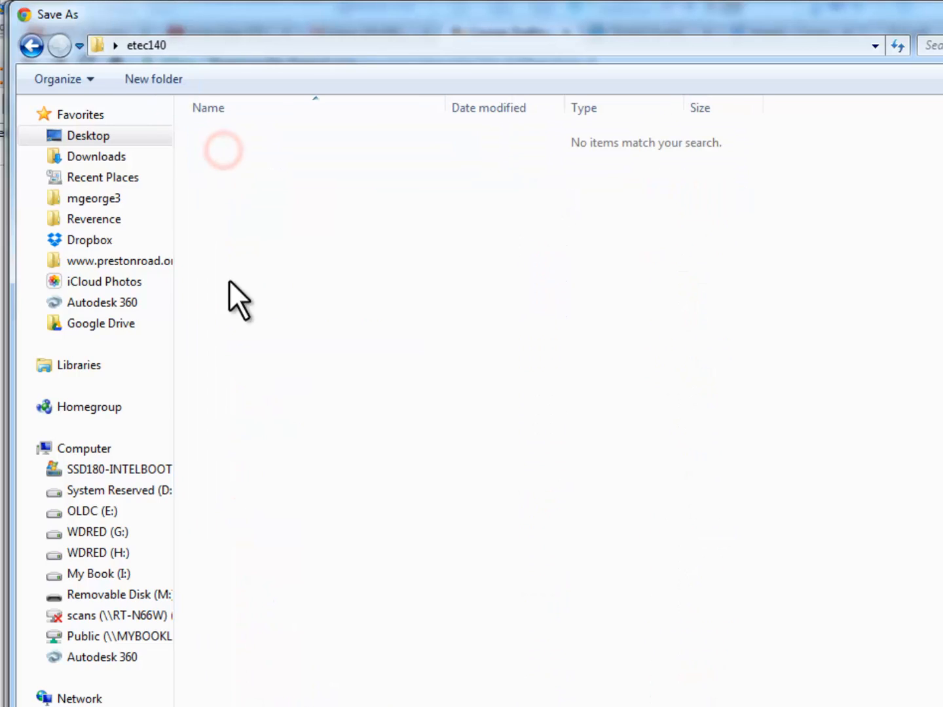
click(135, 80)
text(week4)
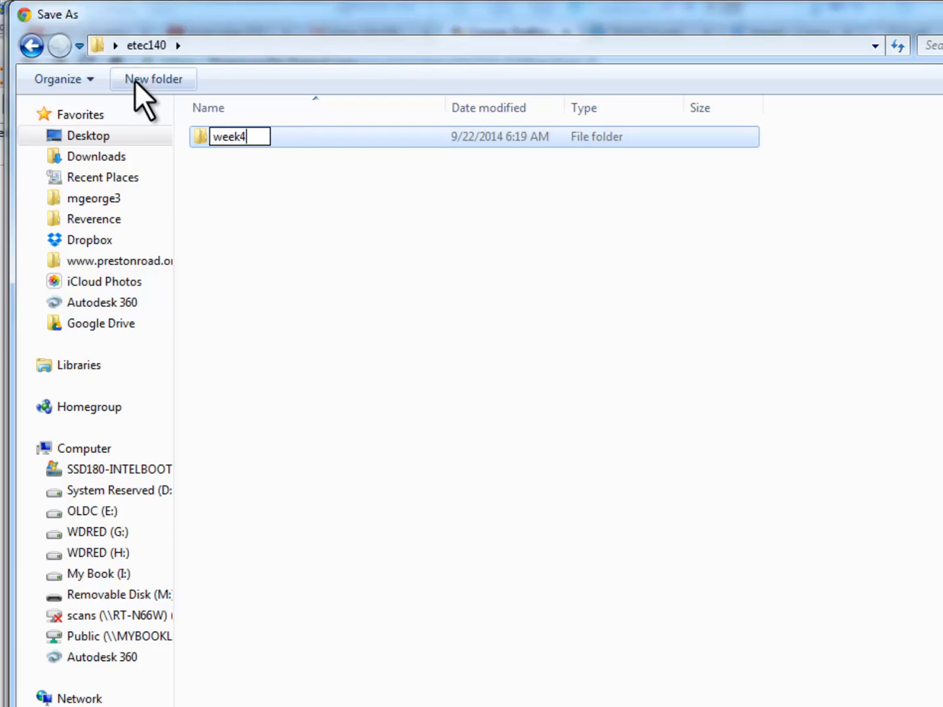
key(Return)
double_click(232, 140)
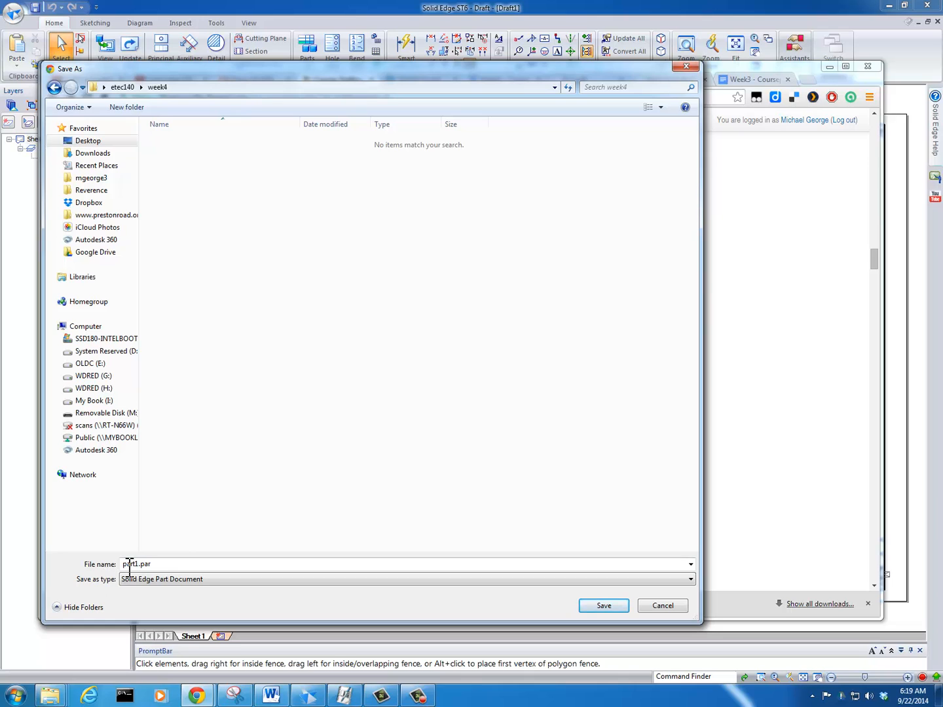
click(598, 606)
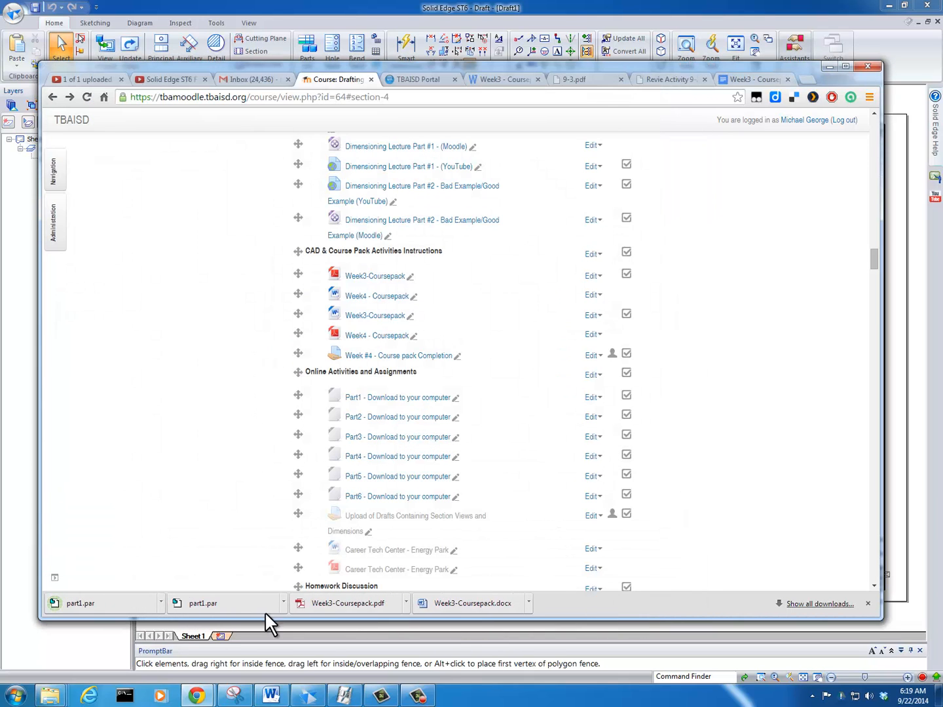
Step: Download the Part2 file from the course page and save it as Part2.par in the week4 folder
right_click(354, 420)
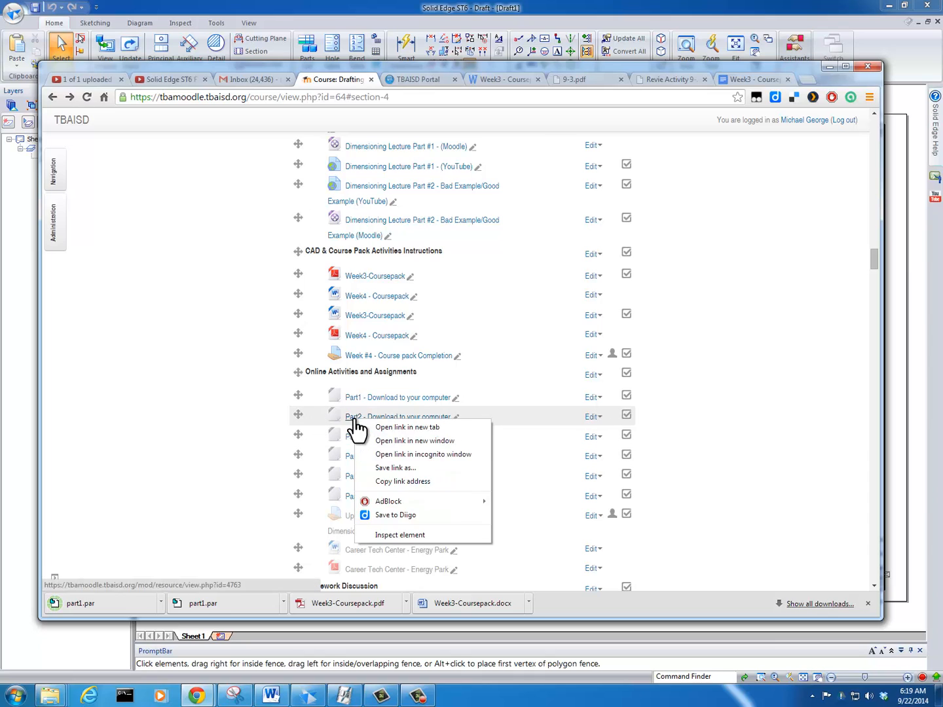
click(409, 468)
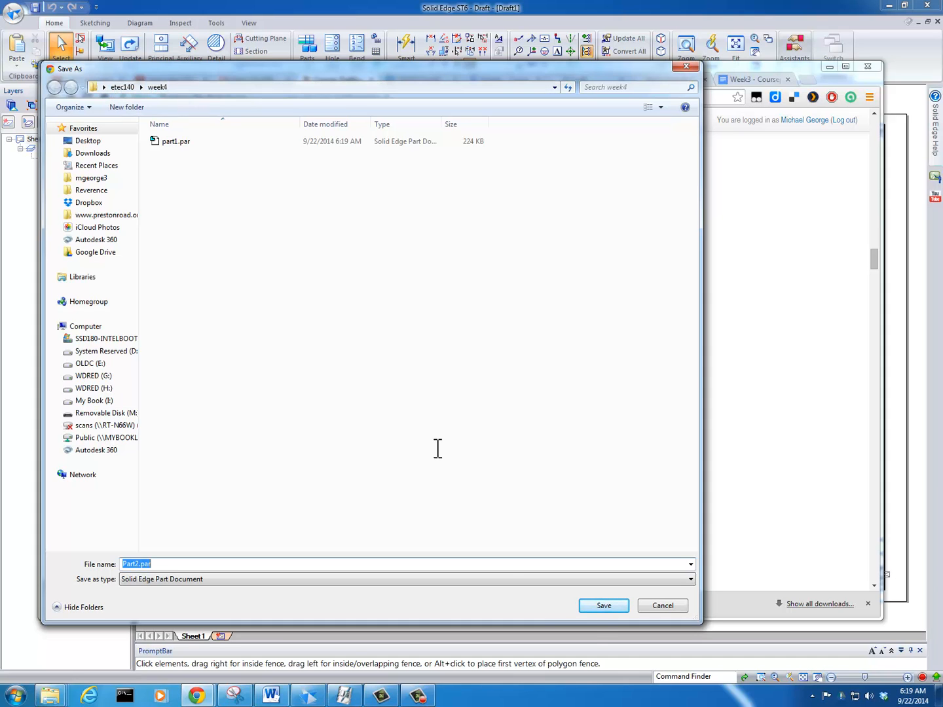
click(599, 605)
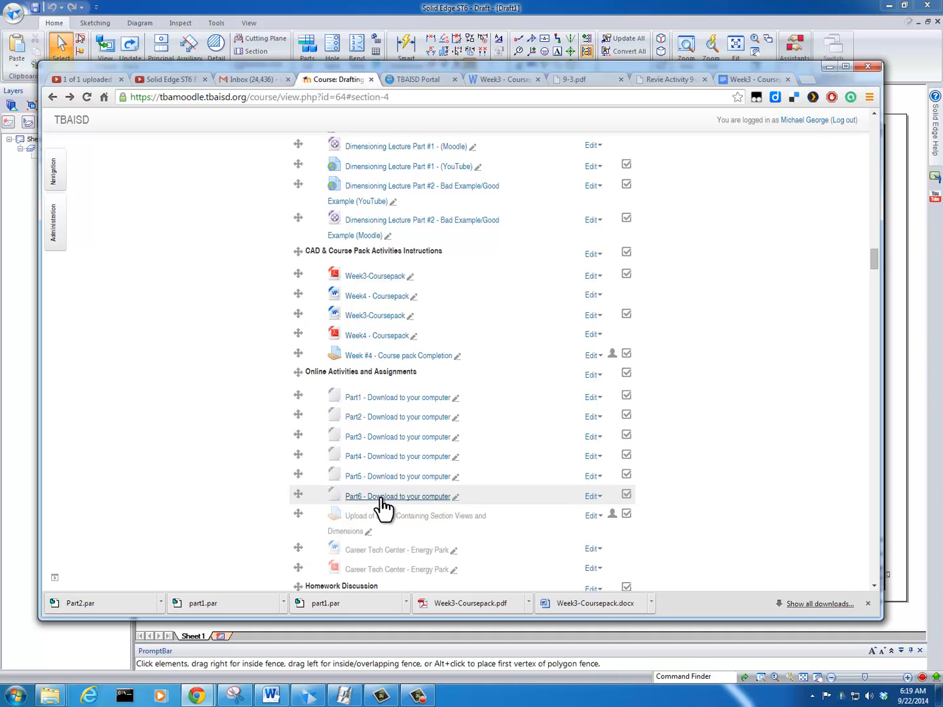
Step: Switch to the Solid Edge draft and start the View Wizard with part1.par from the desktop's etec140\week4 folder
click(520, 9)
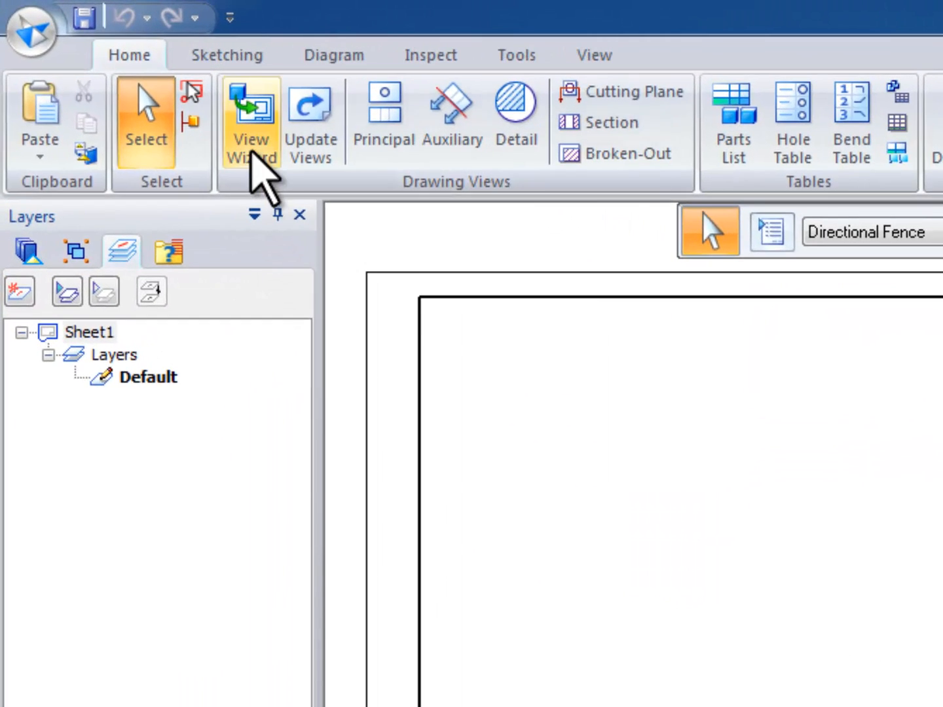
click(251, 161)
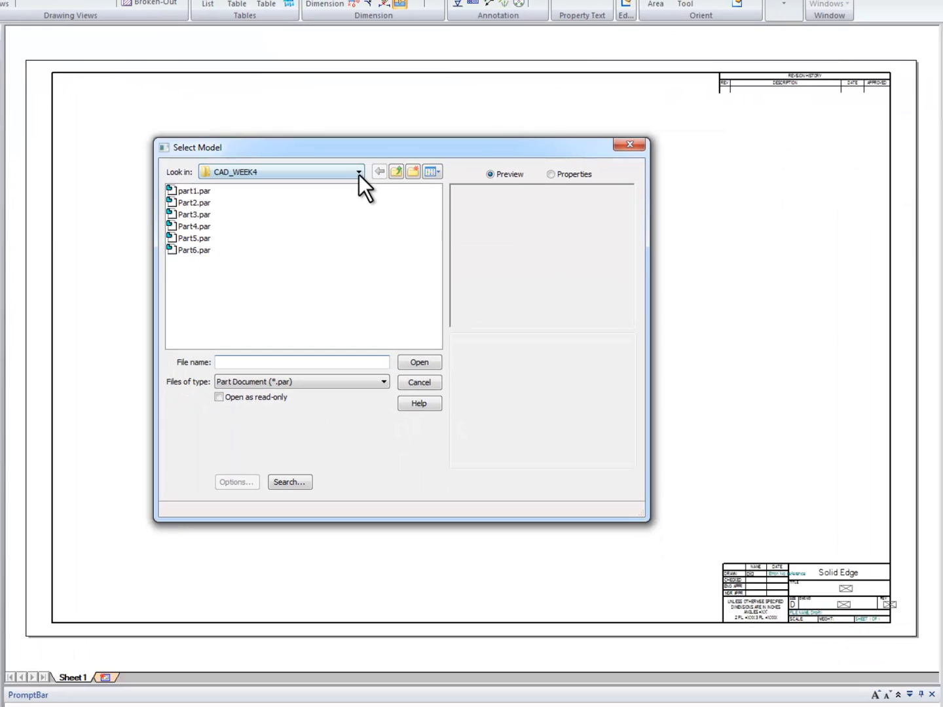
click(358, 173)
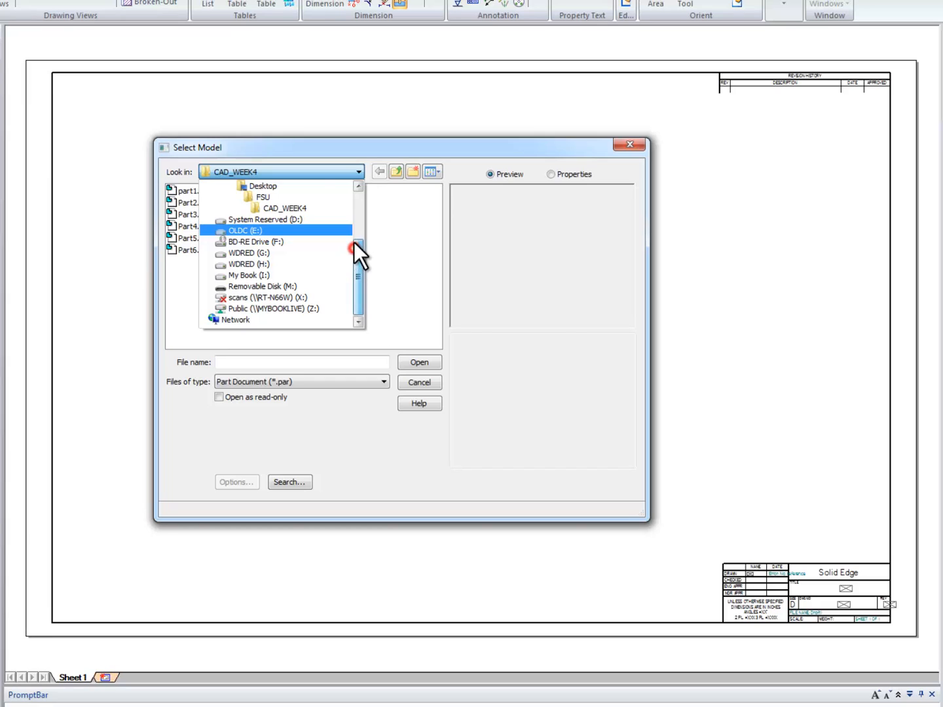
drag(353, 241, 353, 222)
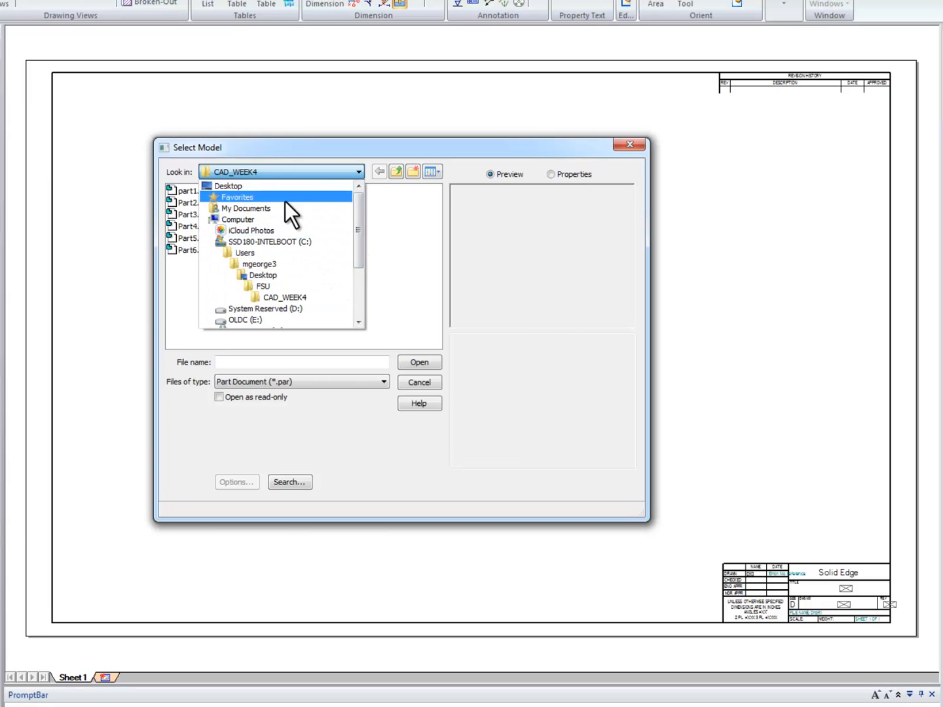
click(254, 189)
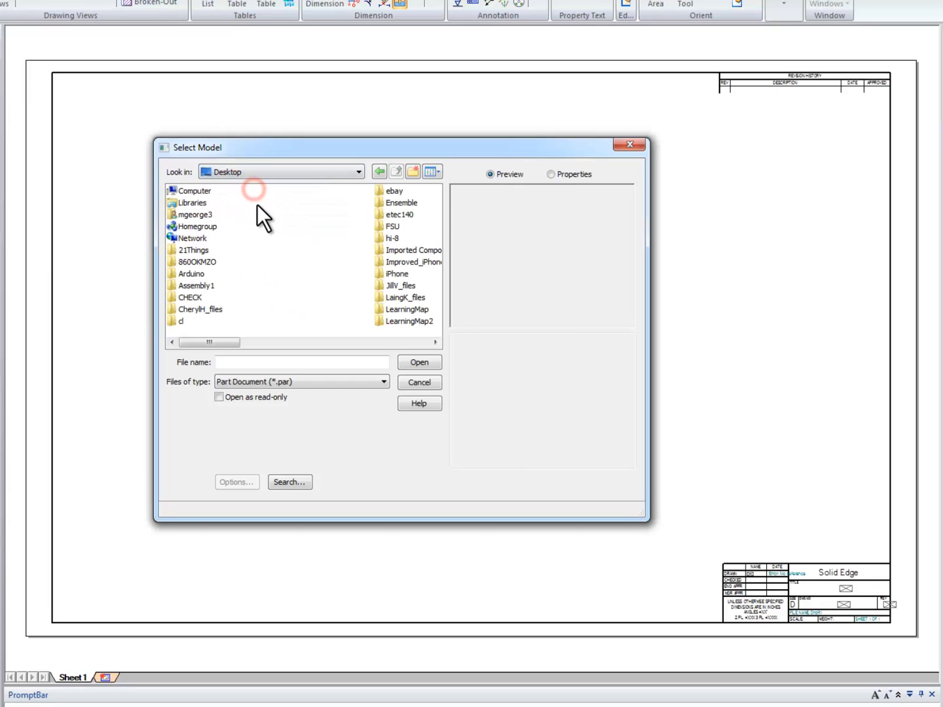
double_click(392, 216)
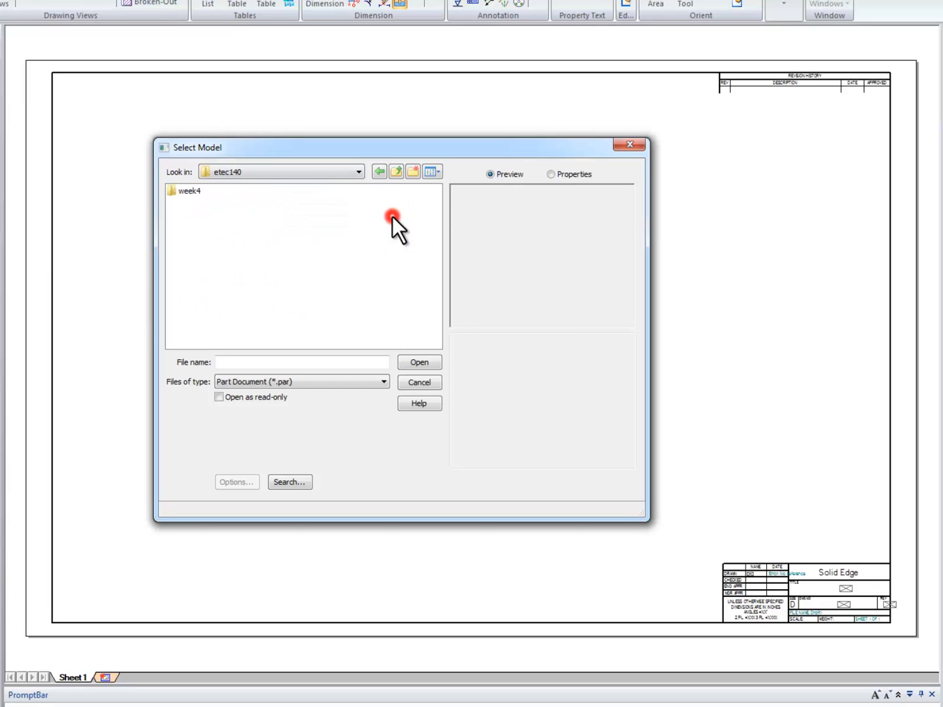
click(186, 191)
click(192, 192)
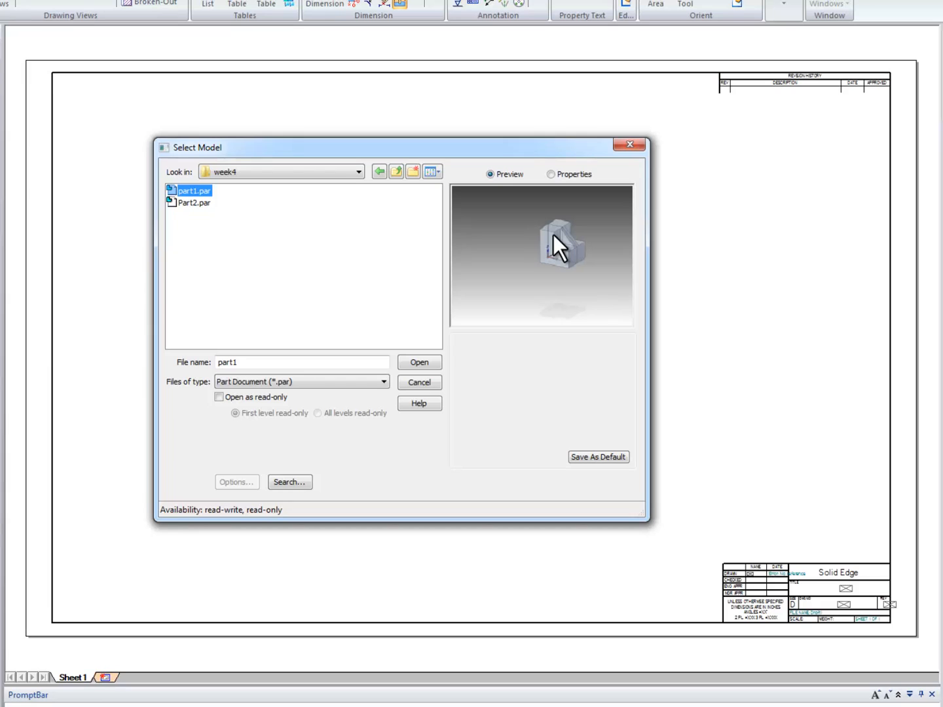
click(419, 362)
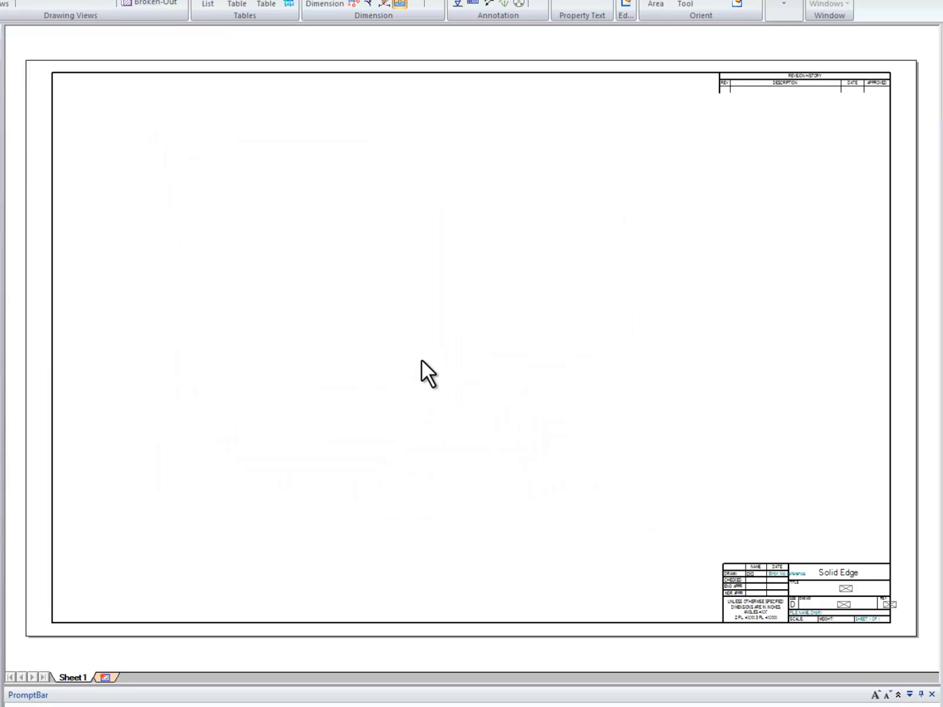
Step: Set the scale of the part's front drawing view to 4:1
click(250, 460)
click(261, 212)
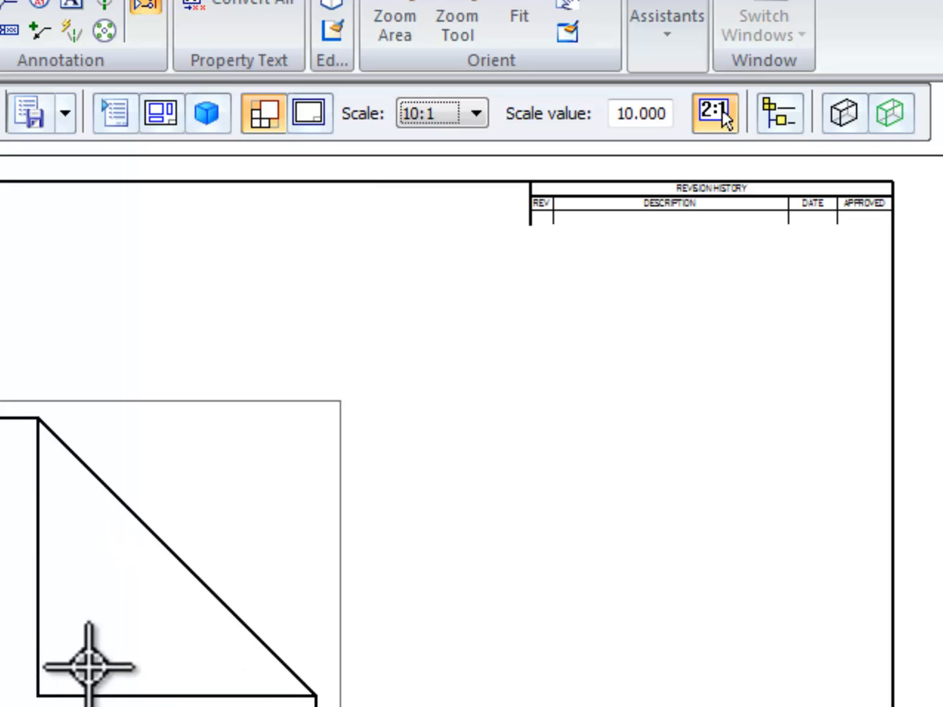
click(476, 114)
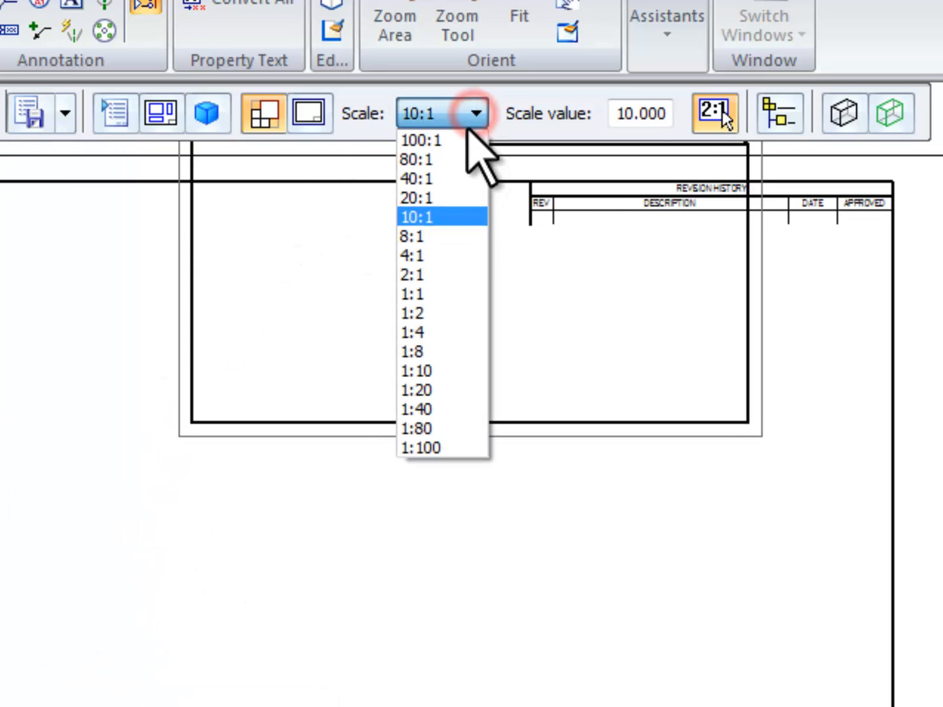
click(446, 255)
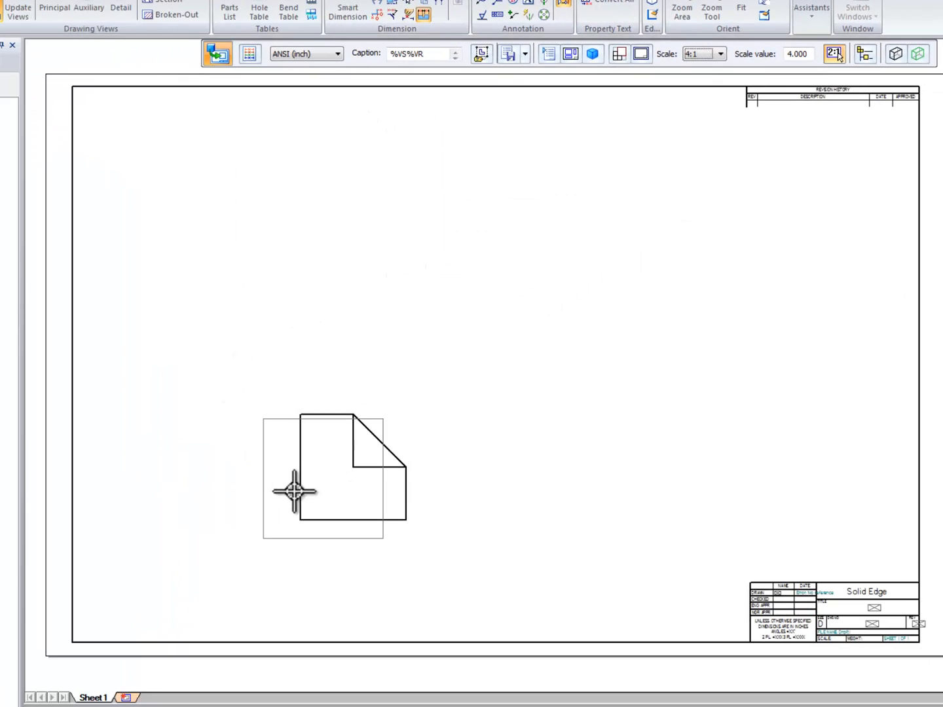
Step: Try a 1:1 scale for the unplaced front view and return it to 4:1
click(721, 55)
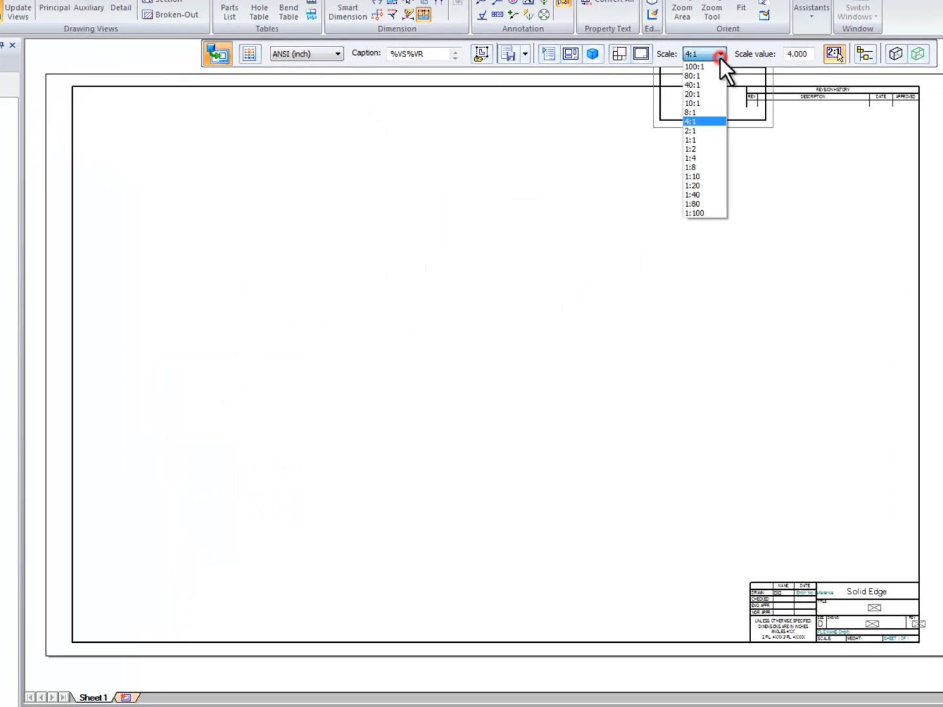
click(707, 138)
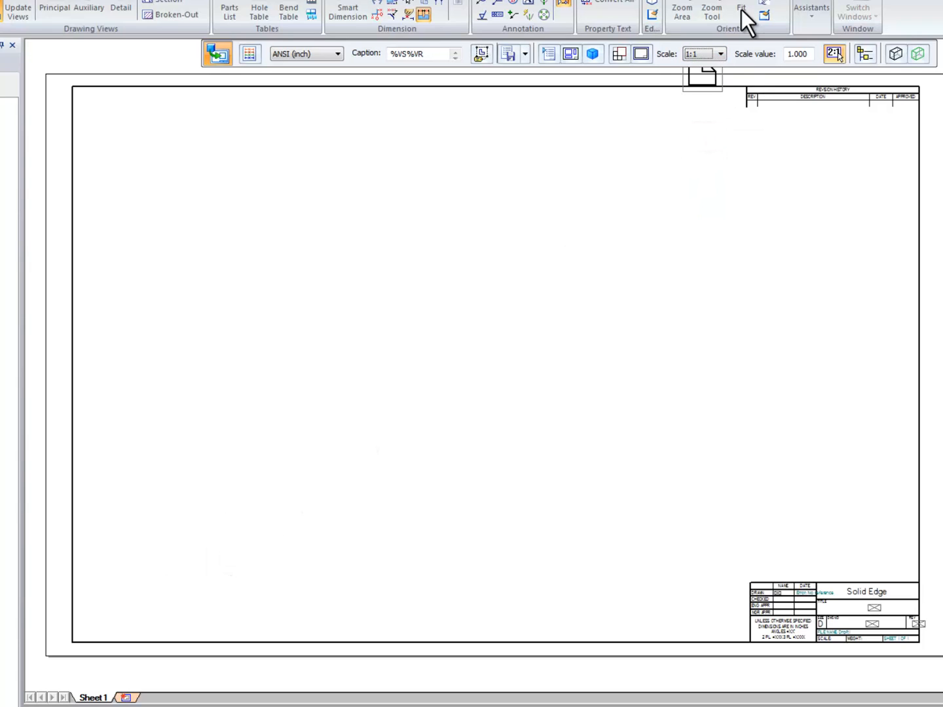
click(717, 55)
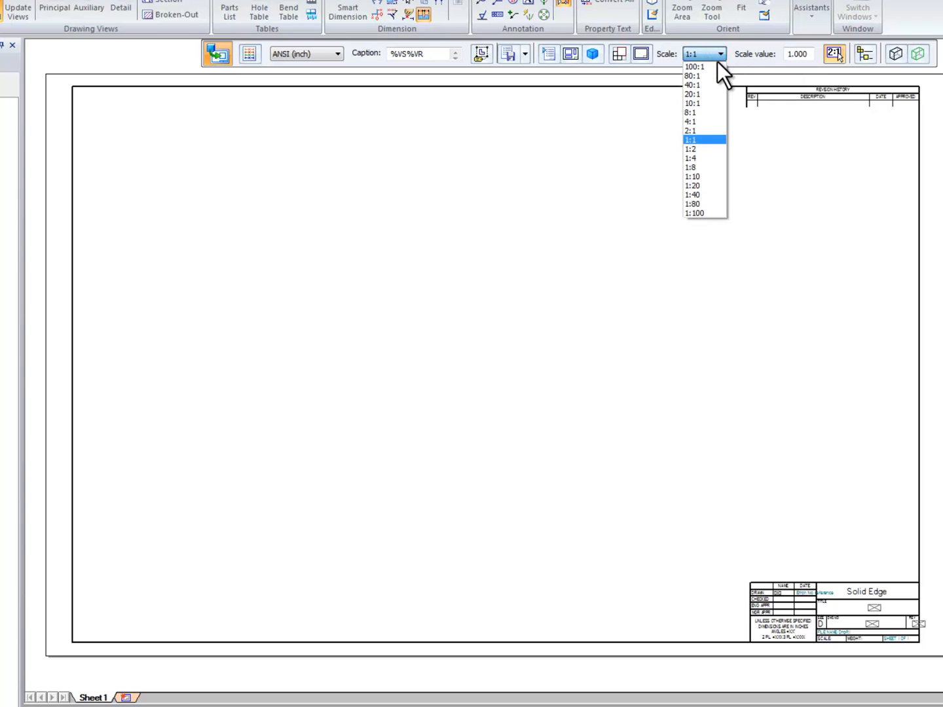
click(704, 123)
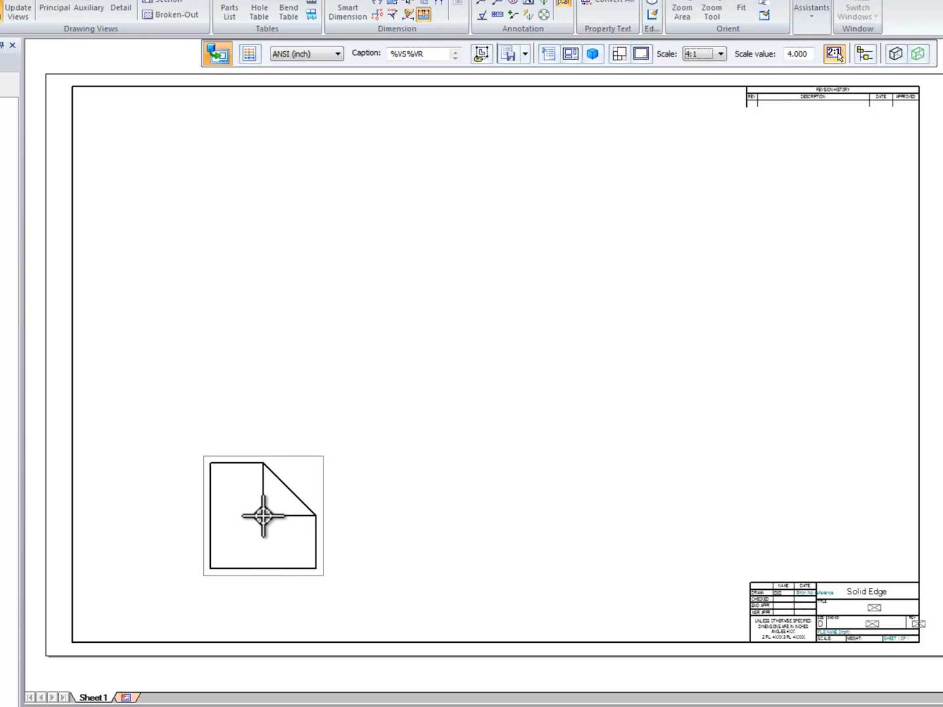
Step: Place the front view in the sheet's lower-left area and project the top, right-side and pictorial views from it
click(268, 472)
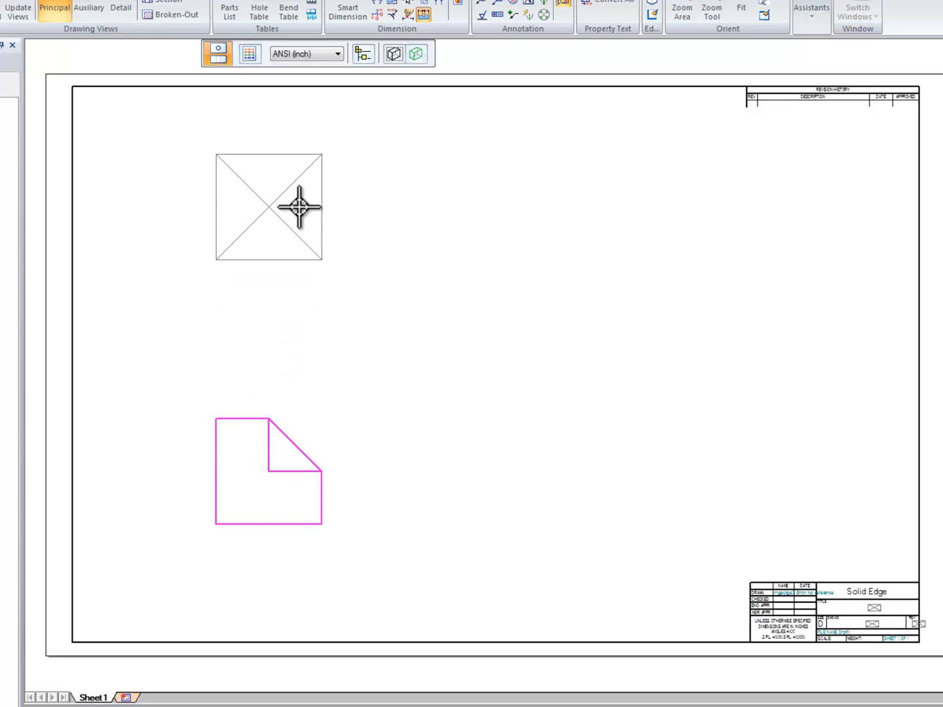
click(300, 206)
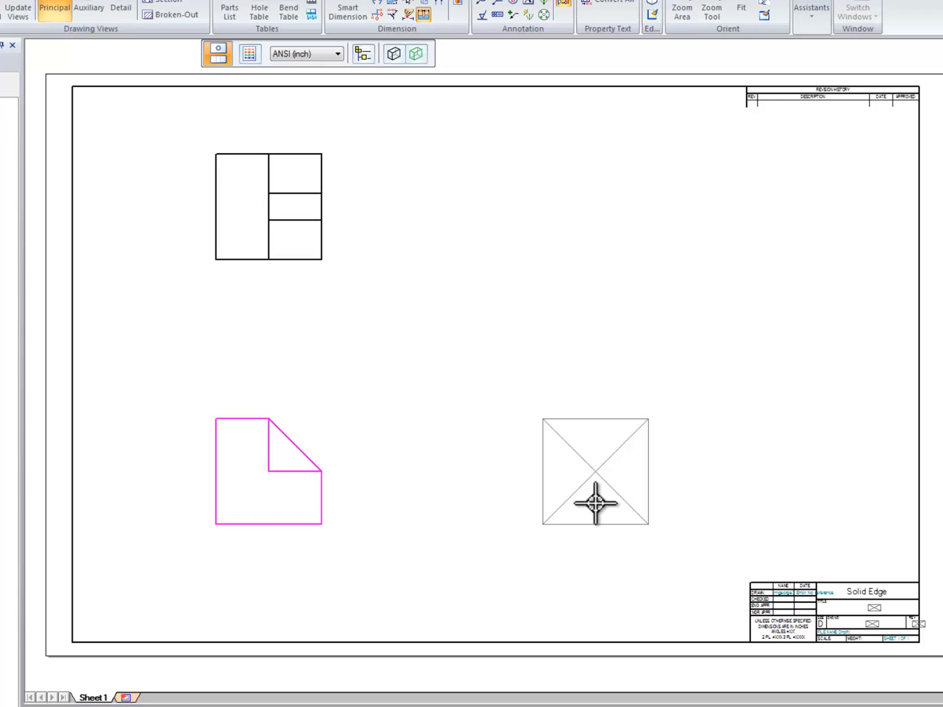
click(596, 503)
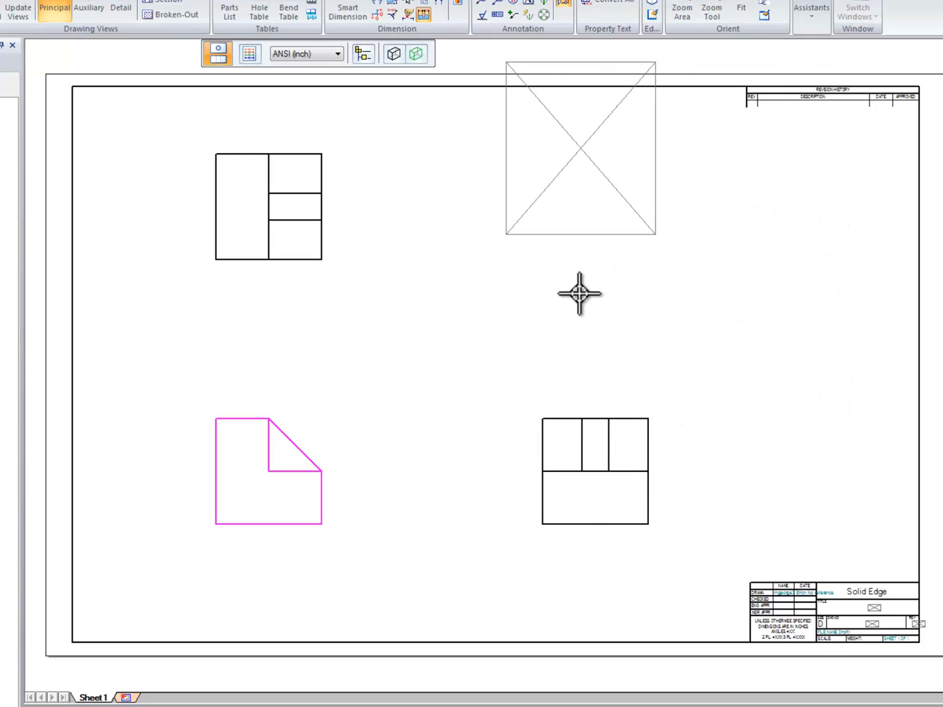
click(505, 387)
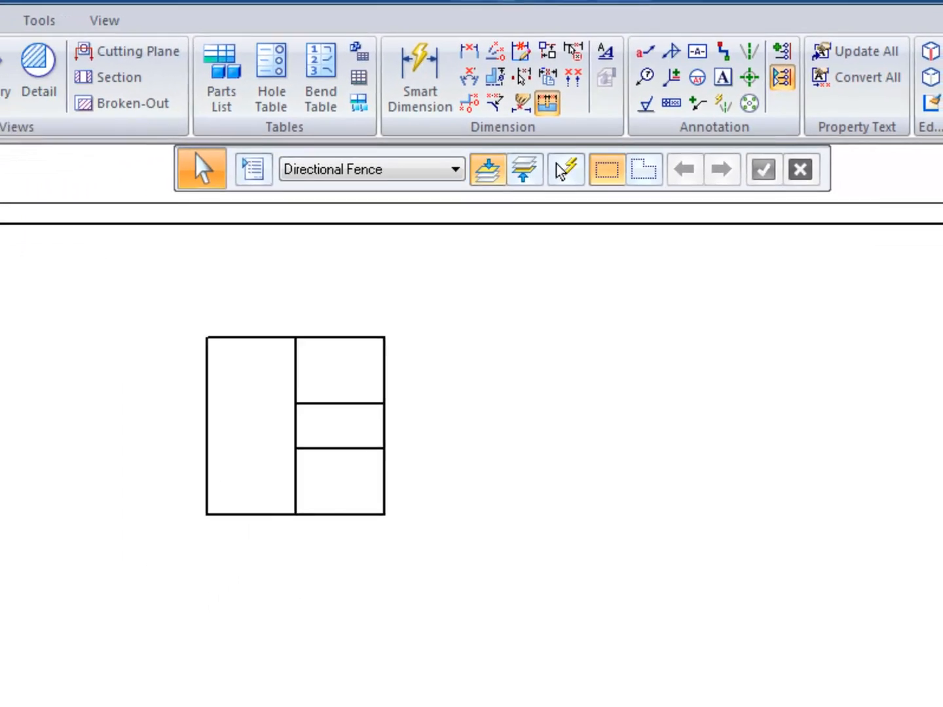
click(77, 21)
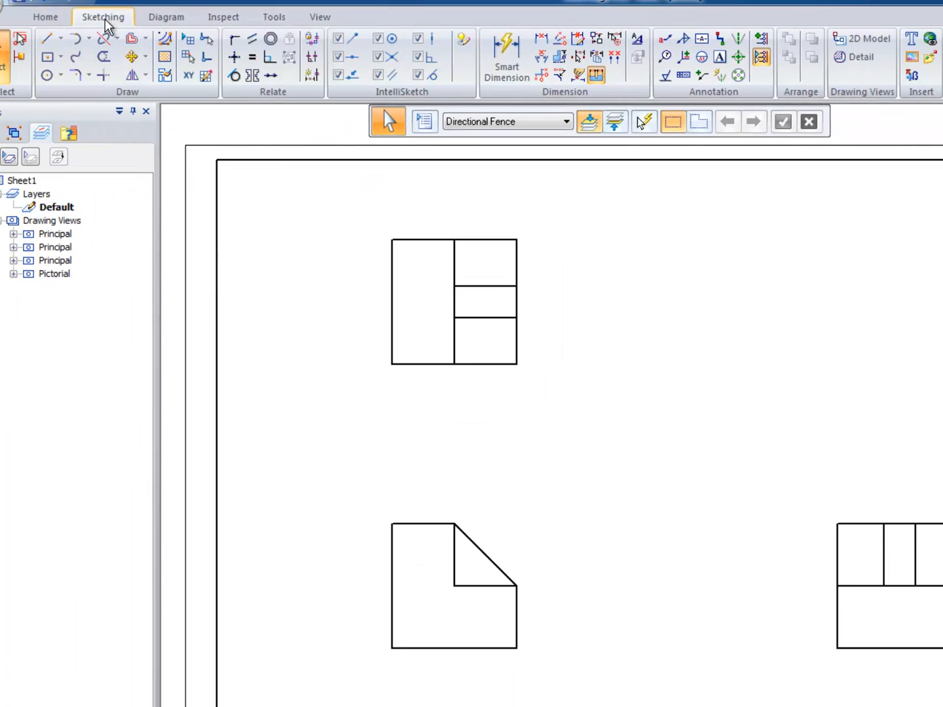
click(61, 17)
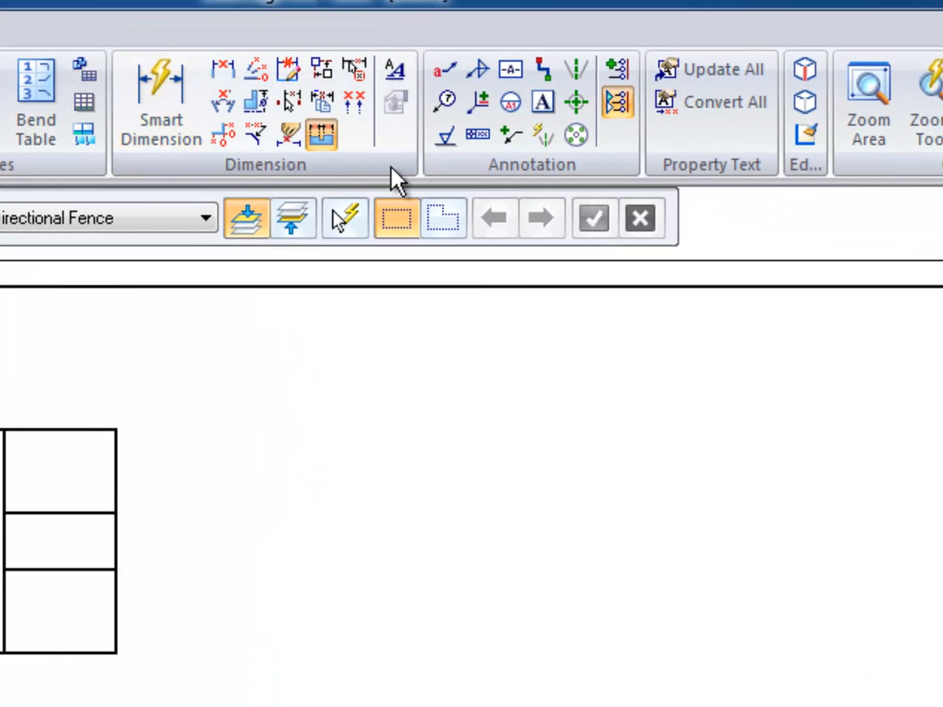
Step: Add a Distance Between dimension for the top view's overall width, placed below the view
click(224, 67)
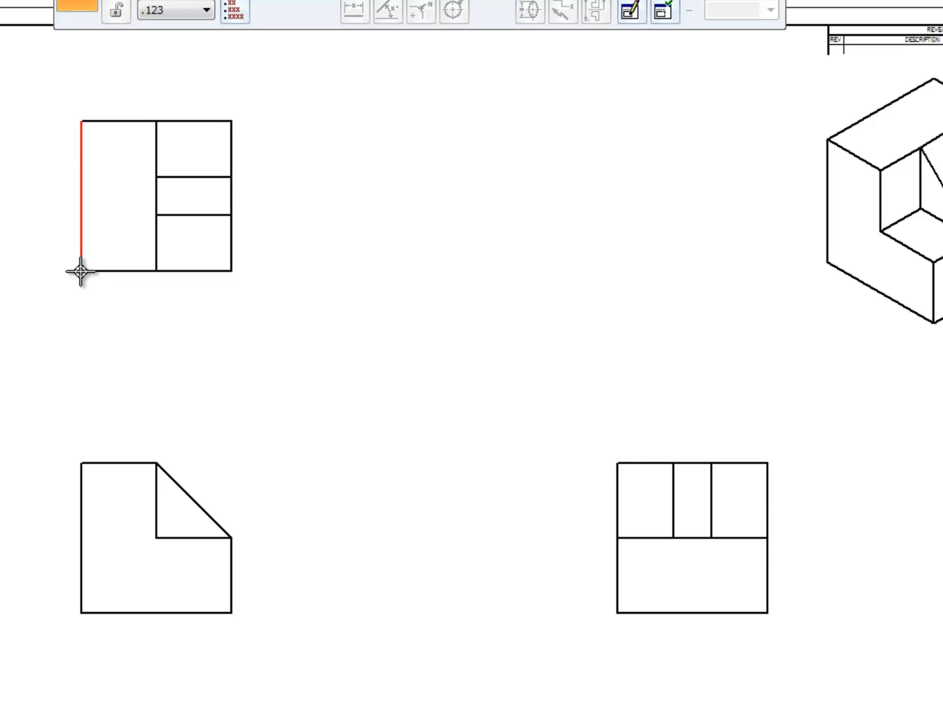
click(80, 268)
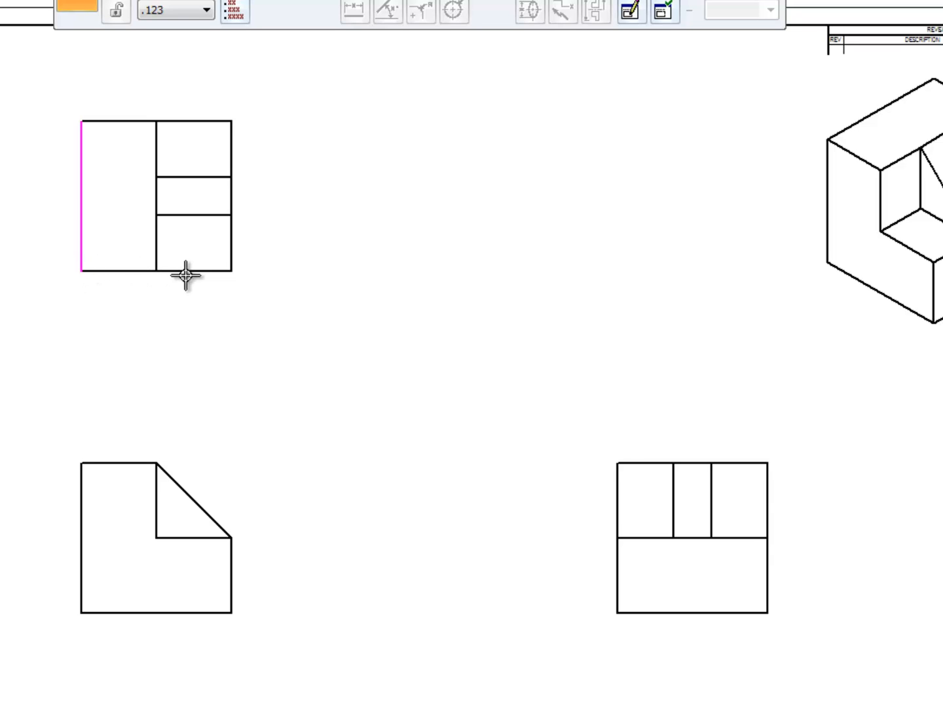
click(231, 269)
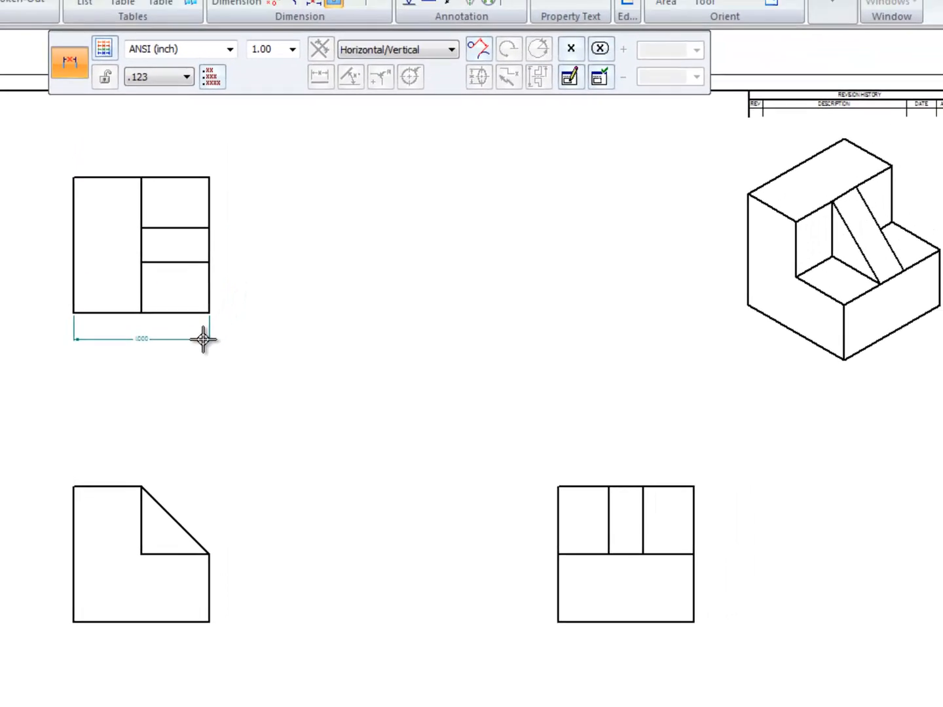
click(186, 370)
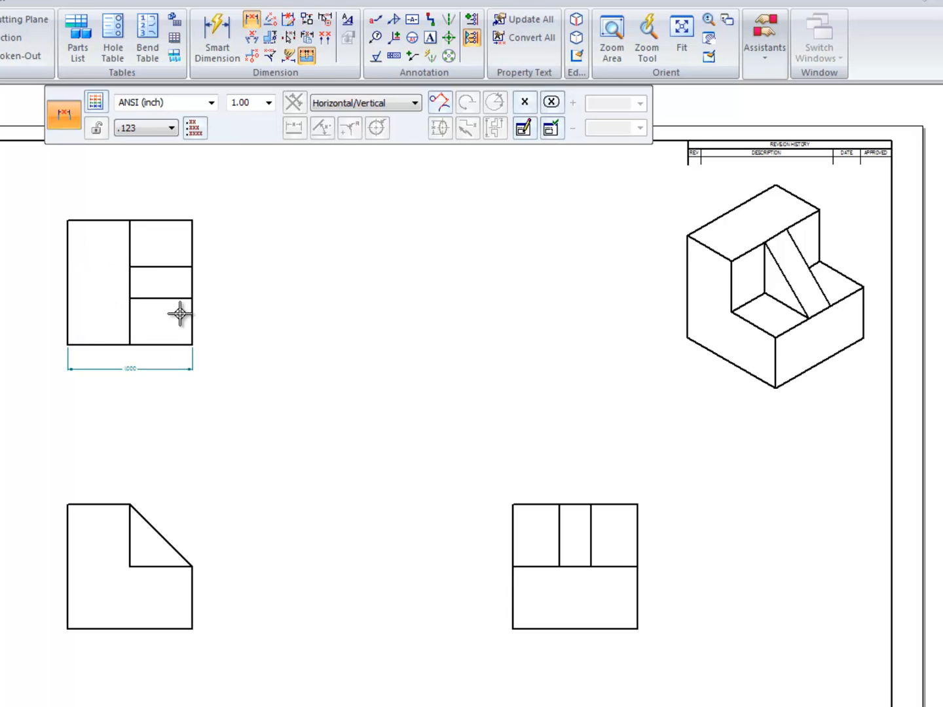
Step: Add a Distance Between dimension for the right-side view's overall height, placed to the left of the view
click(254, 21)
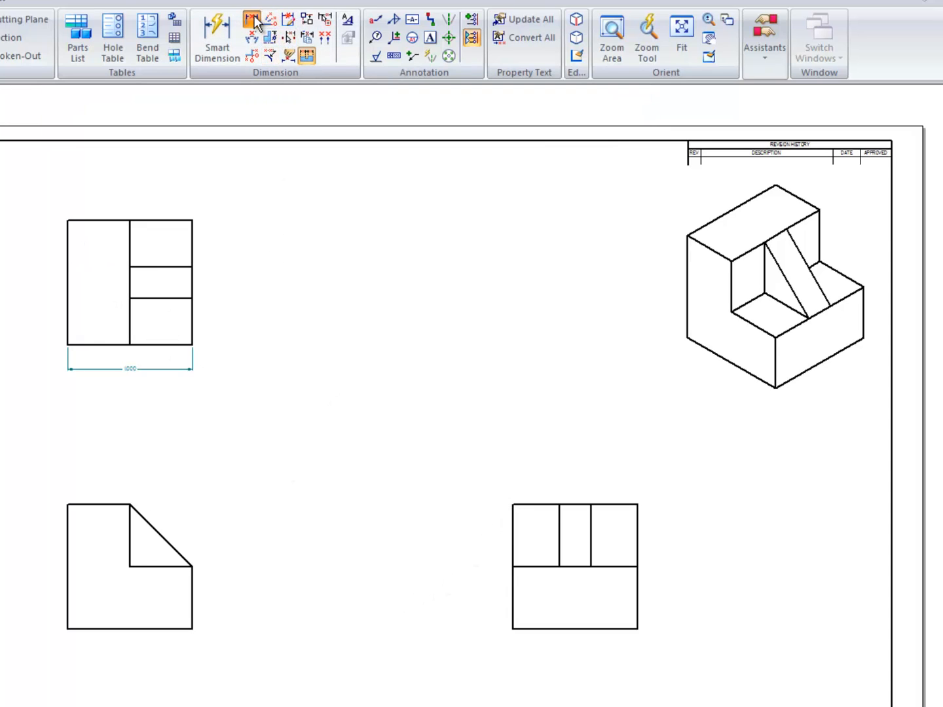
click(513, 505)
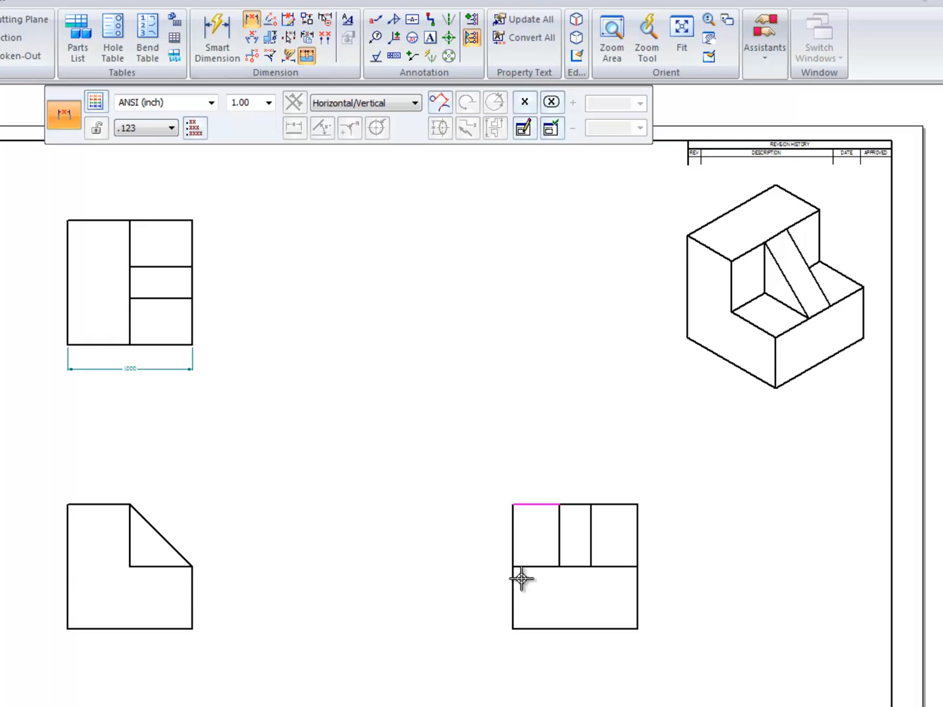
click(514, 629)
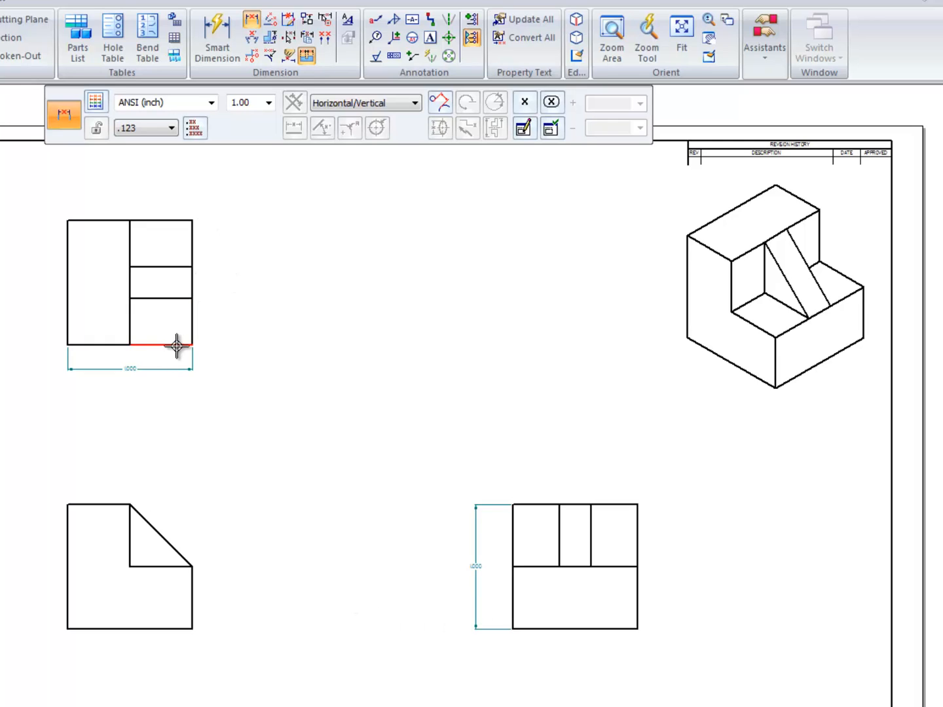
Step: Add a Distance Between dimension for the top view's overall depth, placed to the right of the view
click(192, 218)
key(Escape)
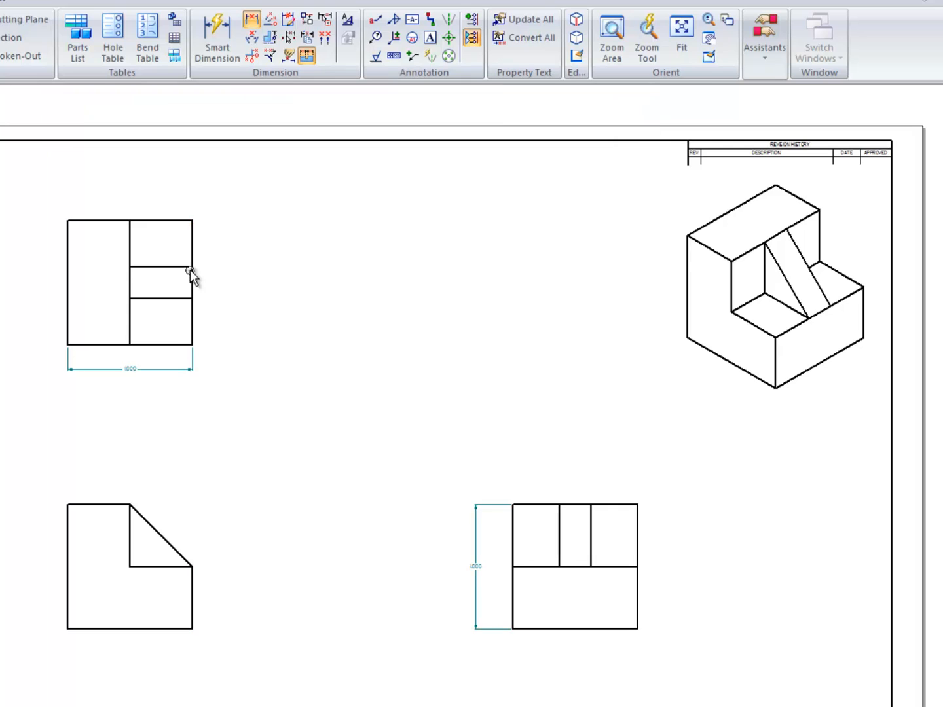
click(252, 22)
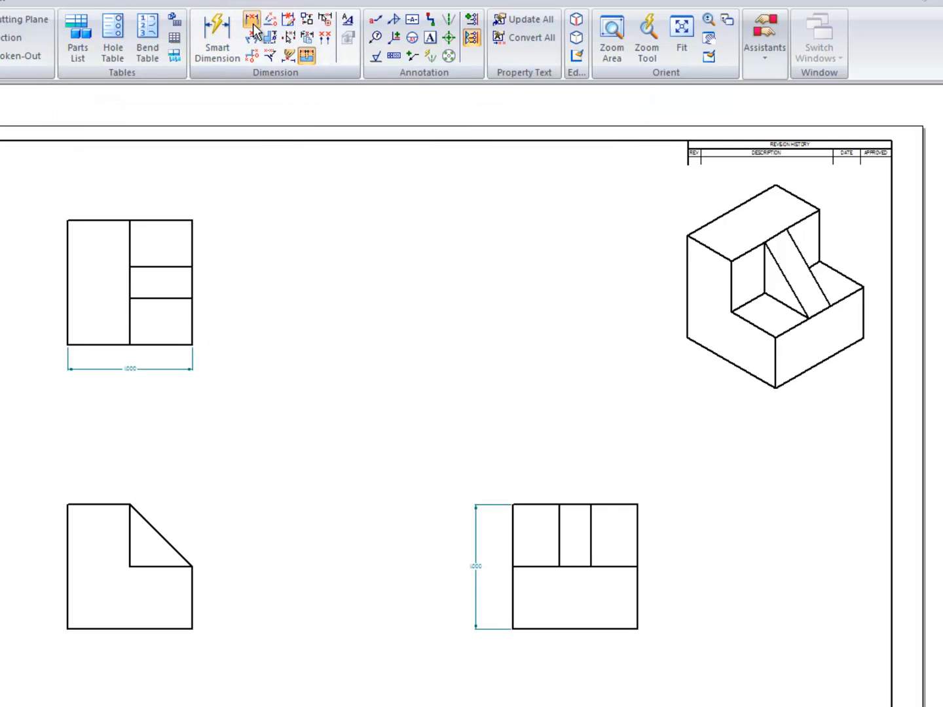
click(191, 220)
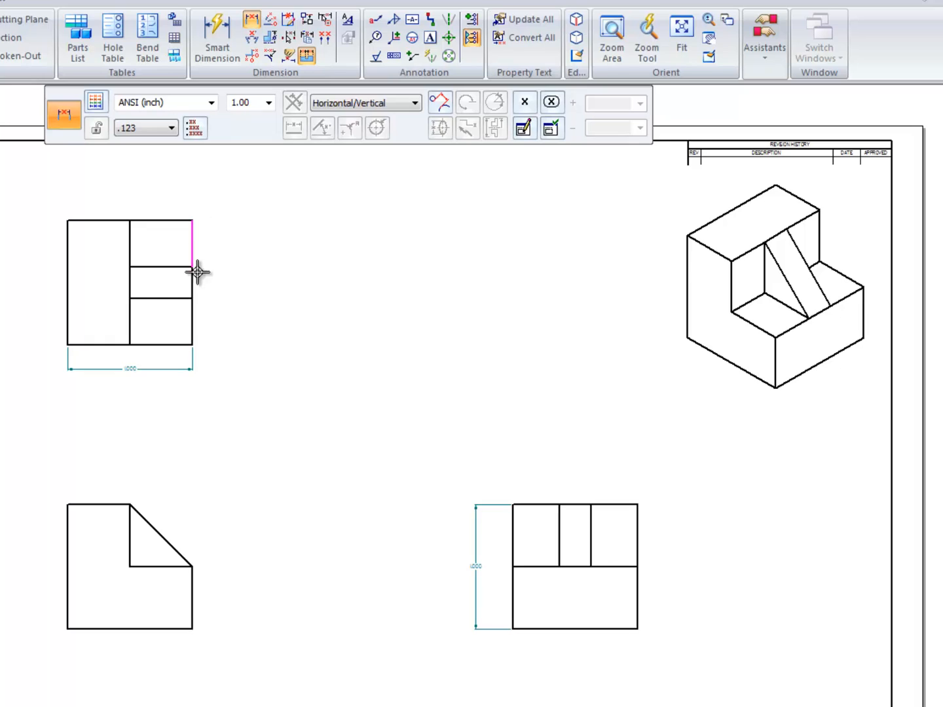
click(193, 345)
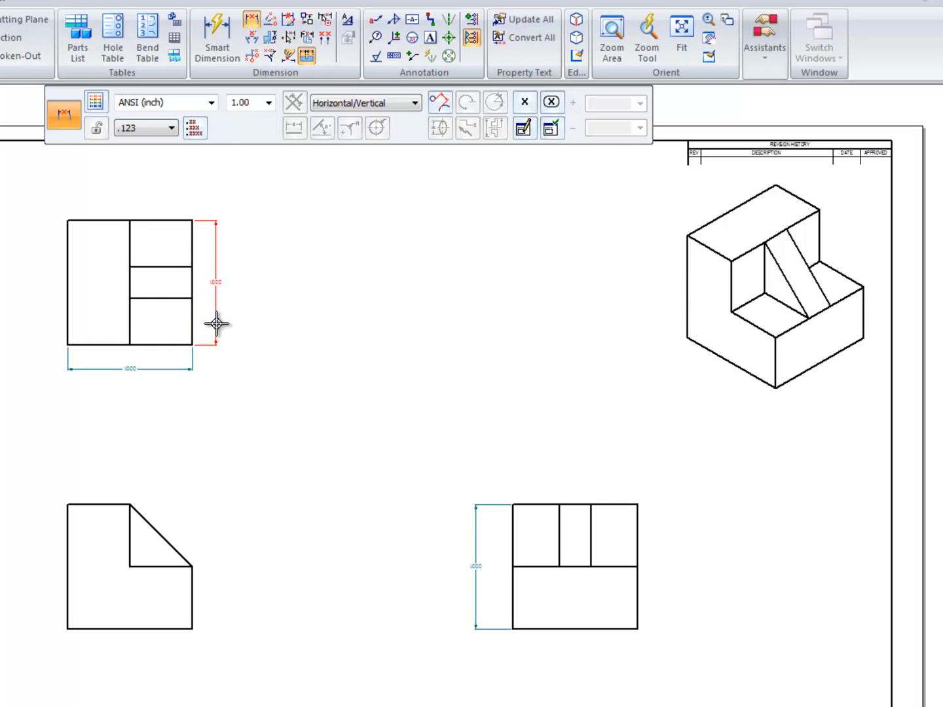
click(216, 323)
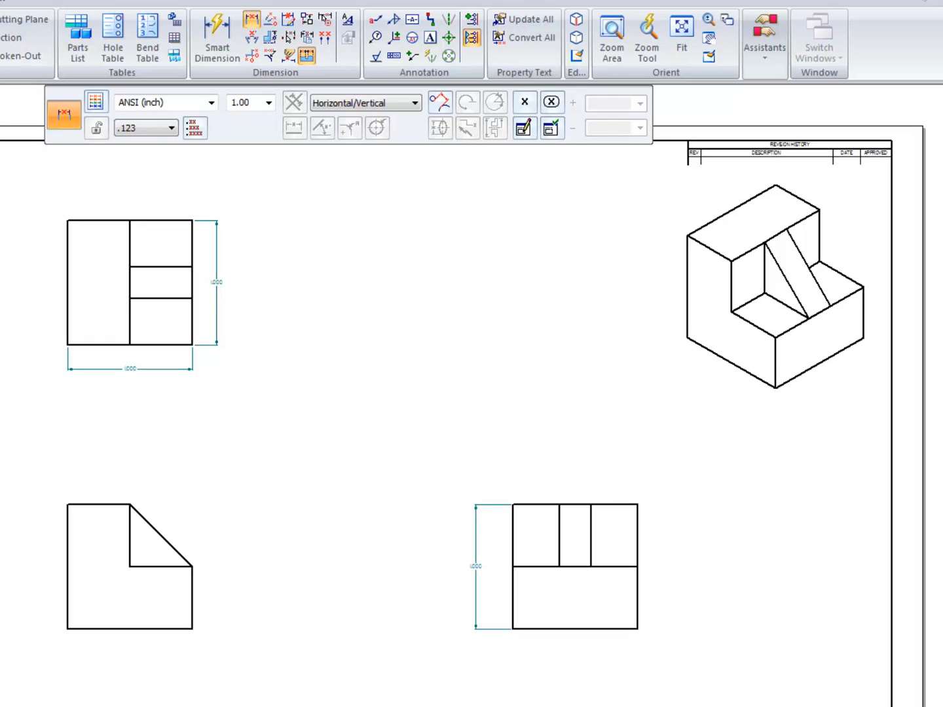
key(Escape)
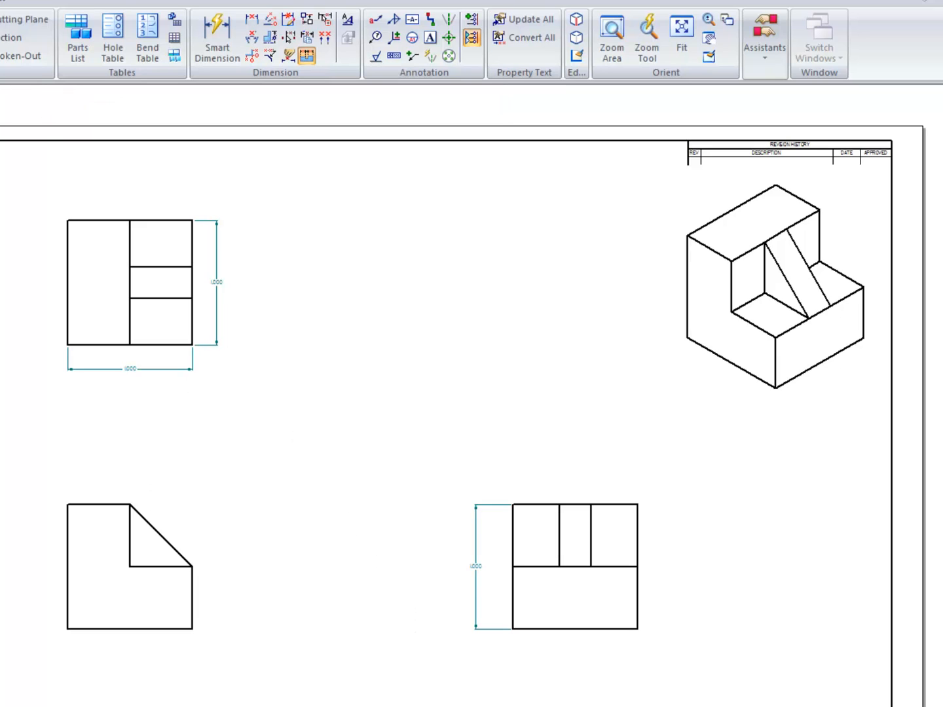
Step: Set the scale of the top view's horizontal and vertical dimensions to 2.00
click(158, 369)
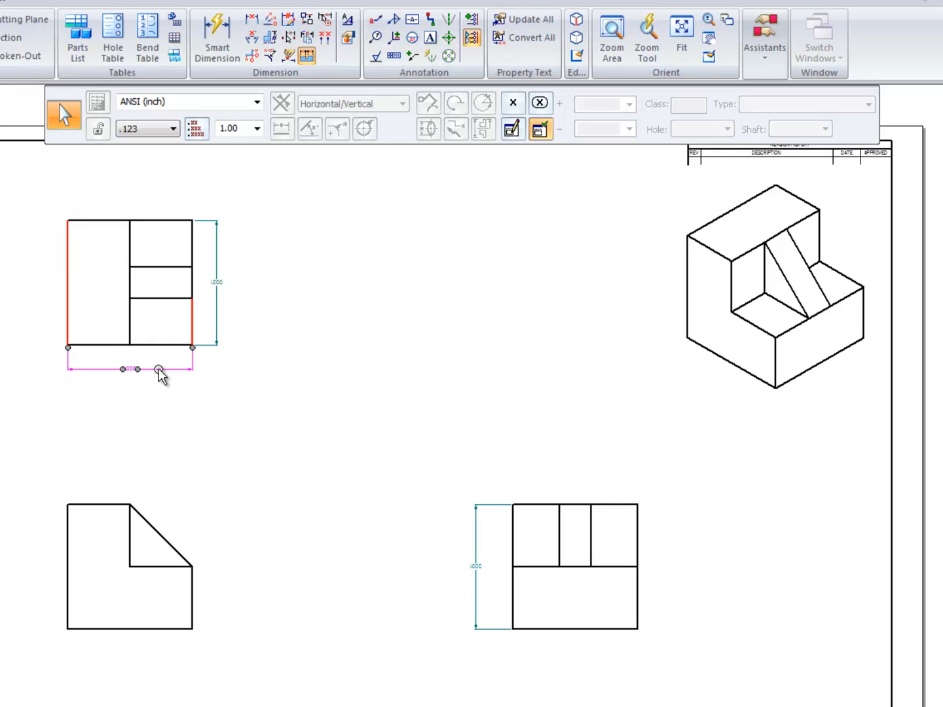
click(250, 128)
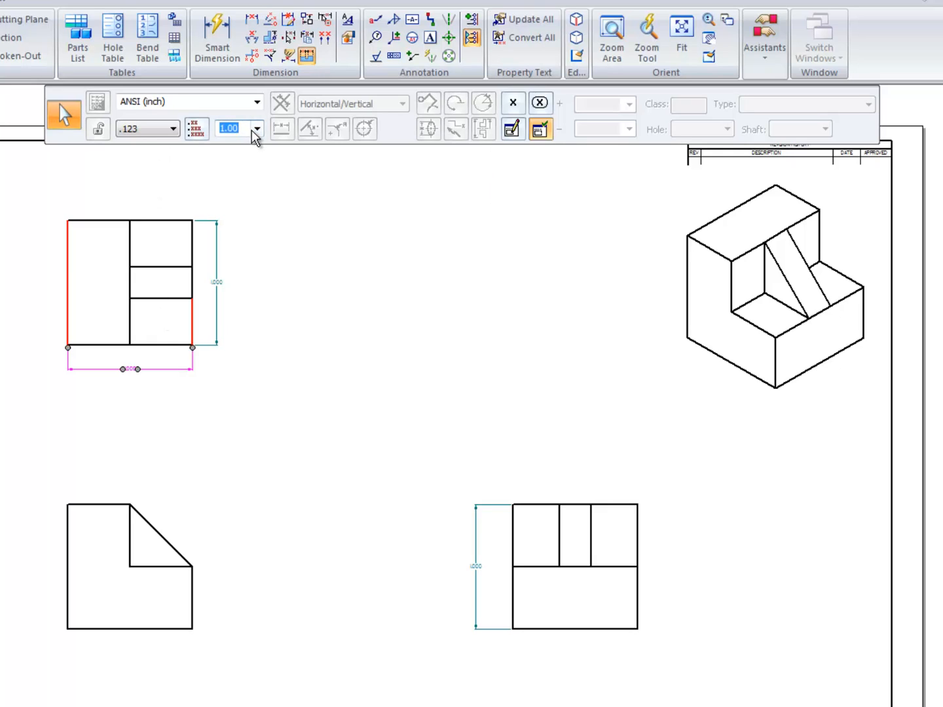
click(257, 129)
click(244, 126)
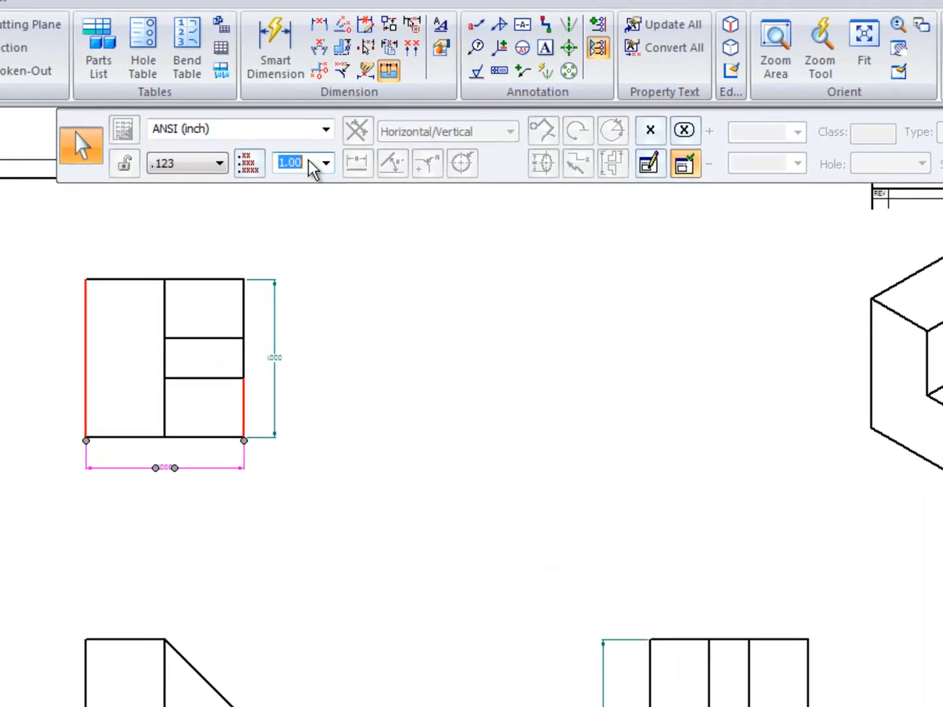
text(2)
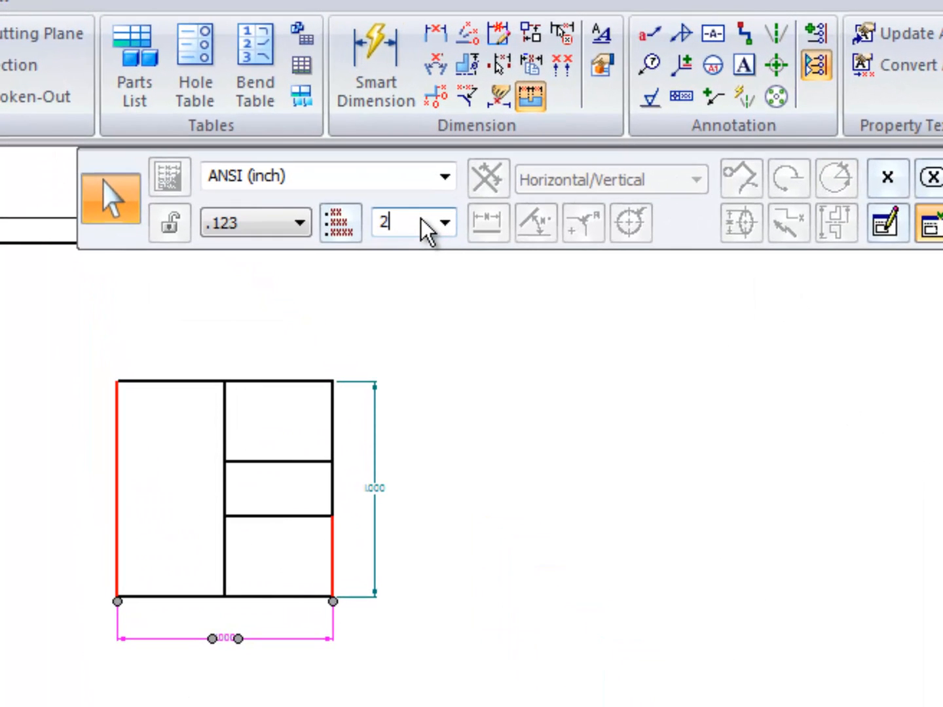
key(Return)
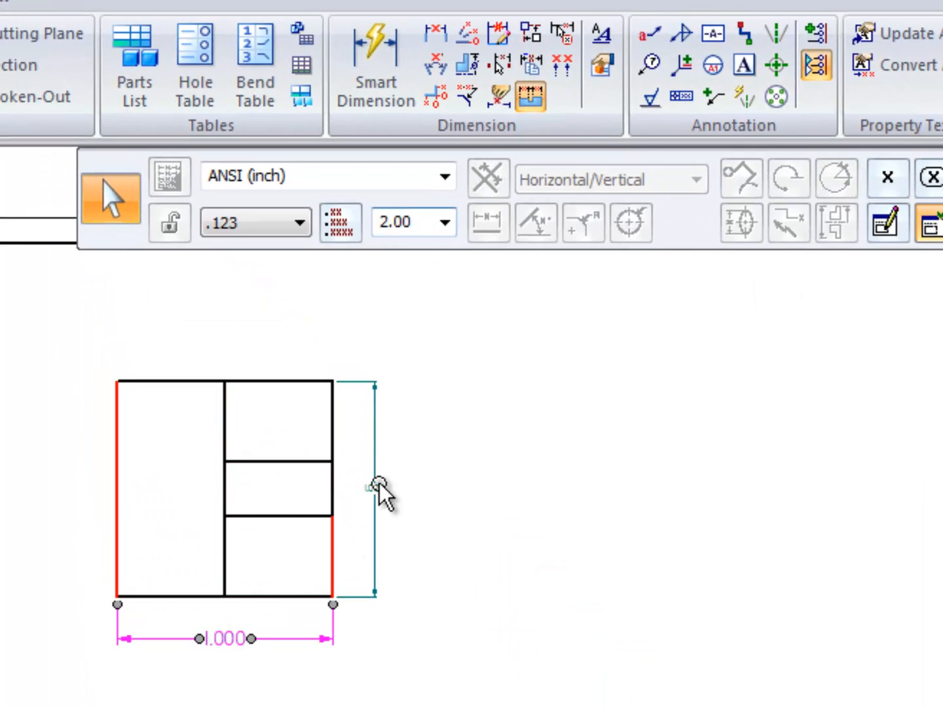
click(375, 488)
click(448, 224)
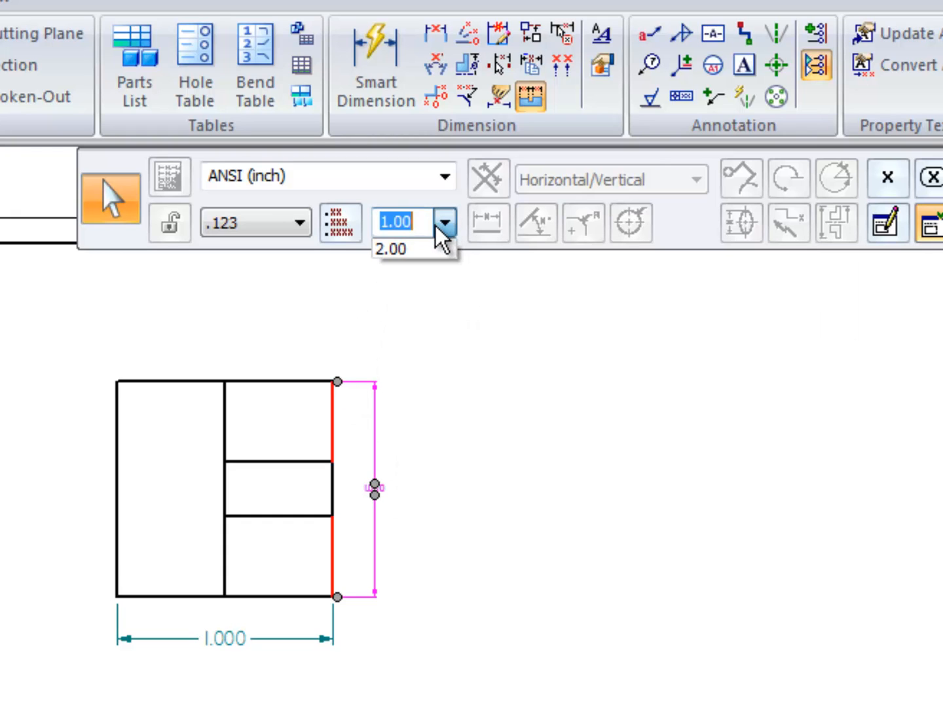
click(439, 247)
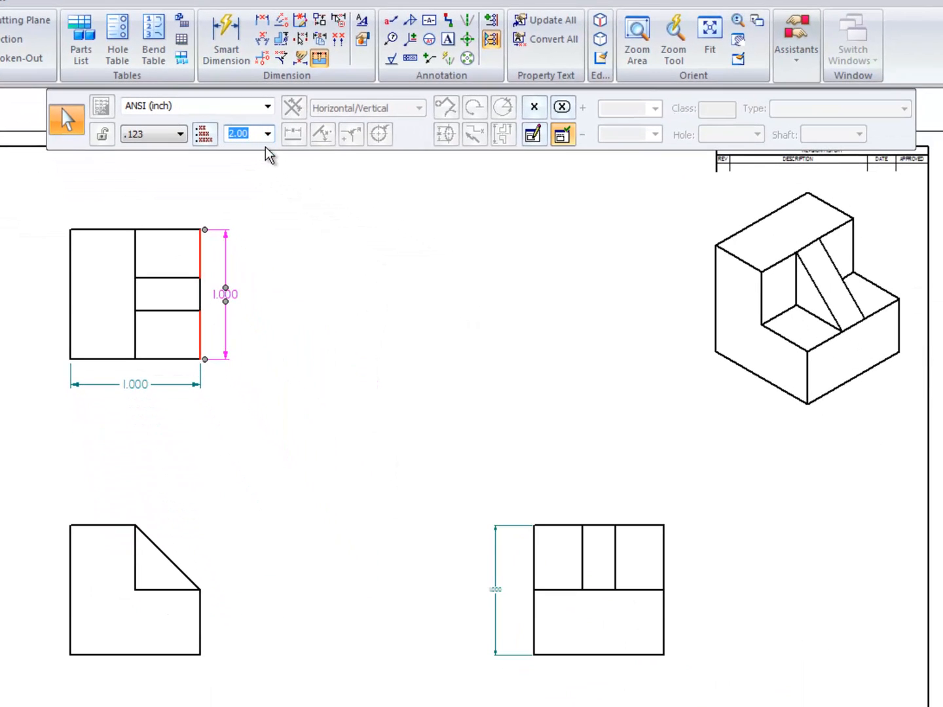
Step: Set the scale of the right-side view's height dimension to 2.00 and clear the selection
click(500, 585)
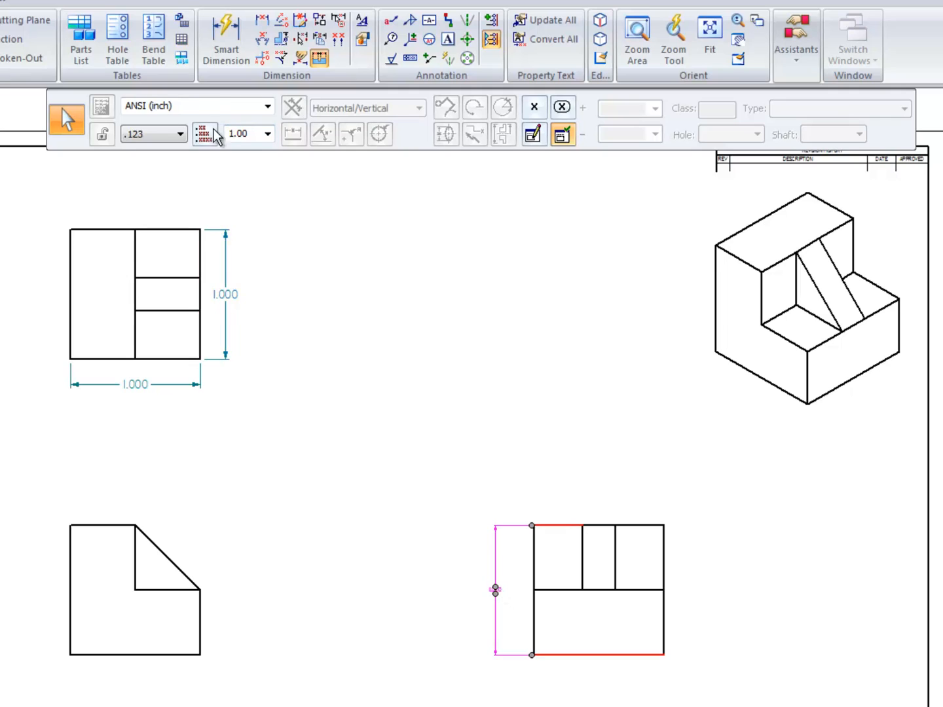
click(250, 134)
text(2)
key(Return)
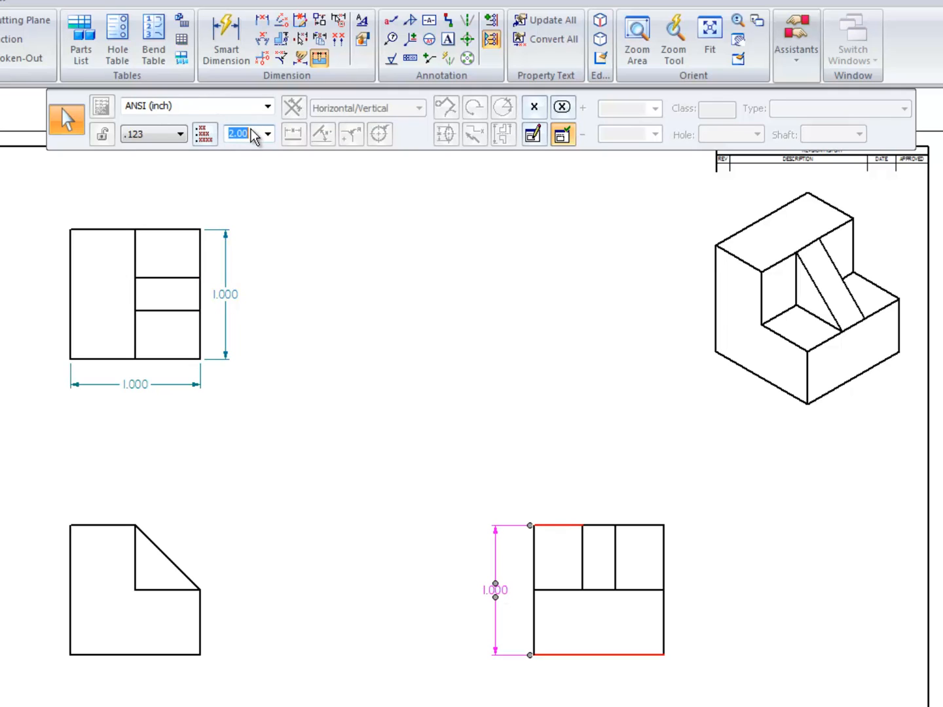
click(325, 539)
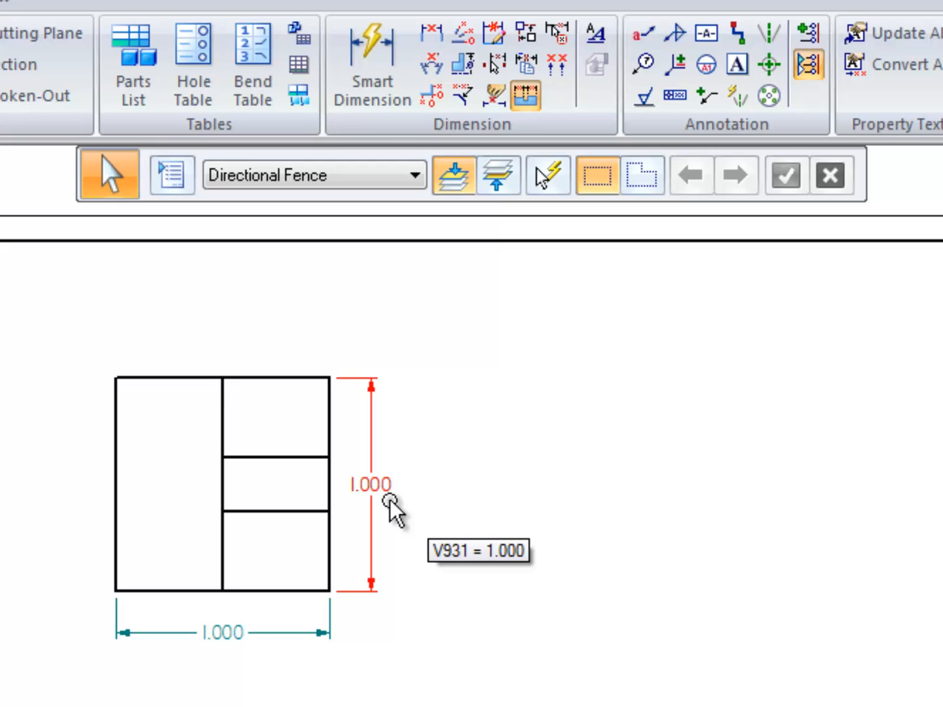
Step: Set the round-off of the top view's vertical and horizontal dimensions to one decimal place (.1)
click(369, 491)
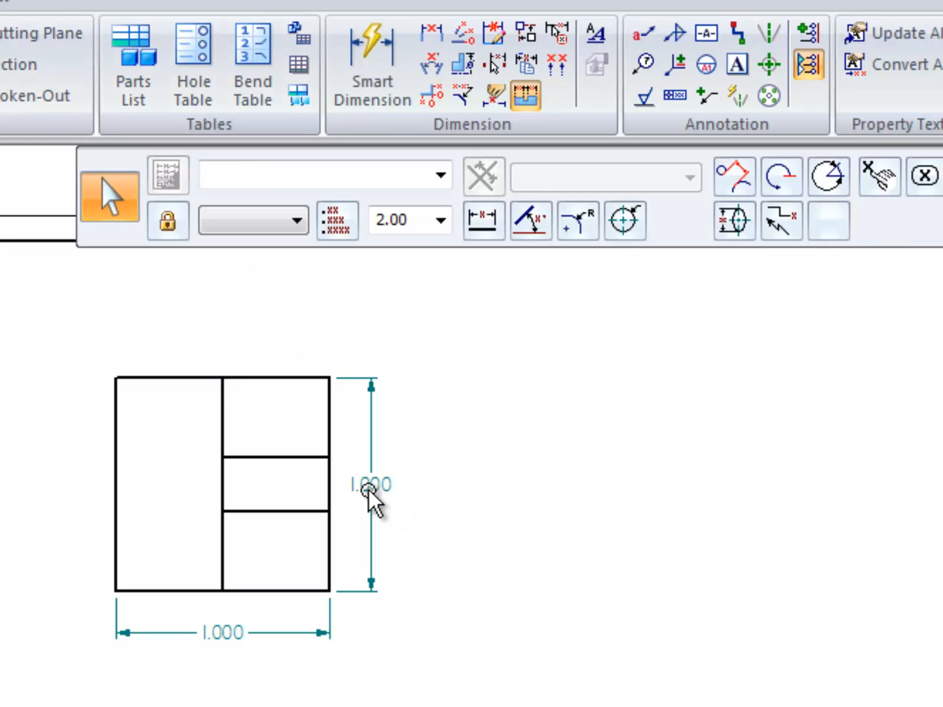
click(296, 221)
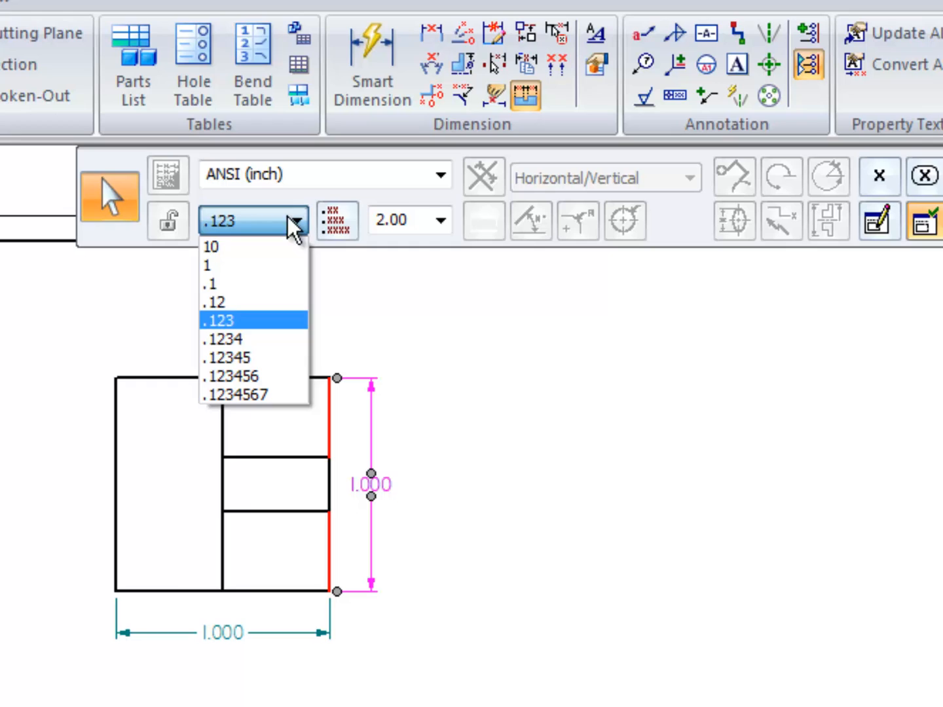
click(227, 284)
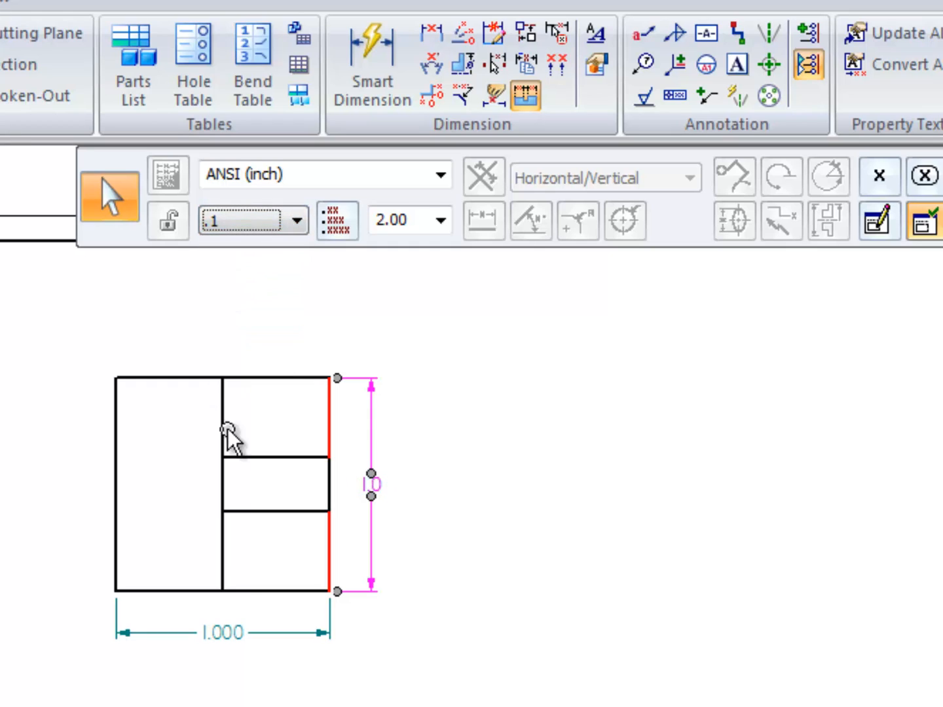
click(220, 632)
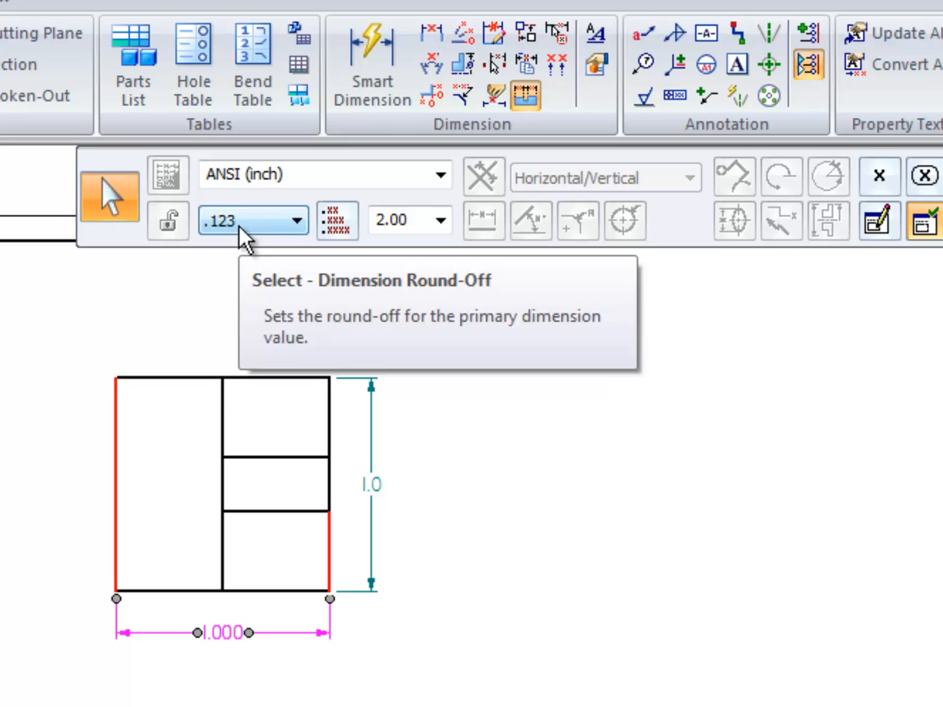
click(272, 221)
click(238, 284)
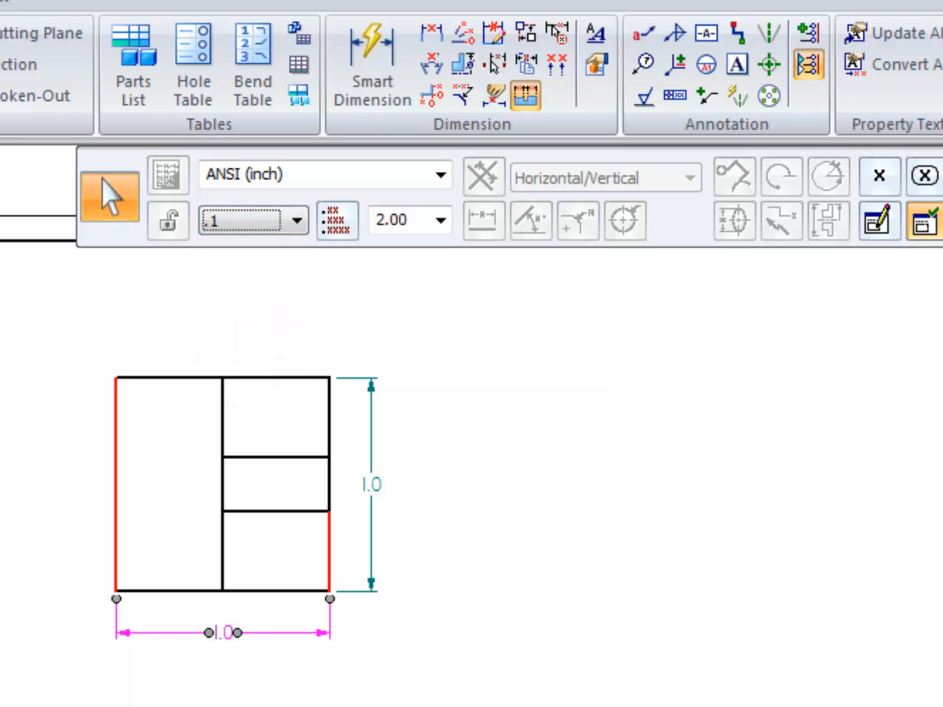
key(Escape)
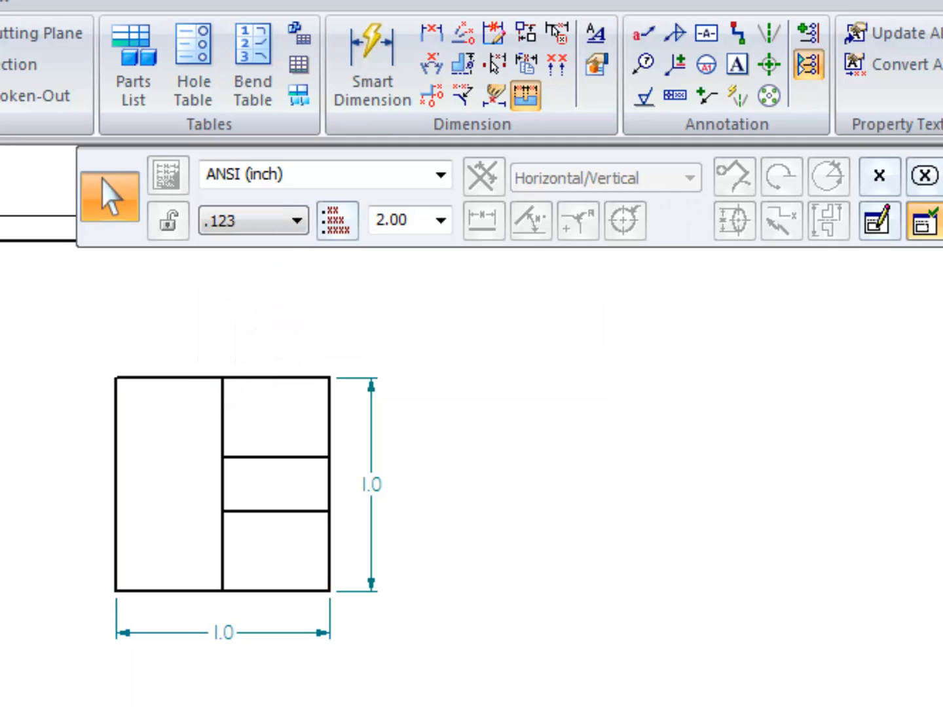
Step: Set the round-off of the right-side view's height dimension to one decimal place (.1)
click(268, 222)
click(255, 285)
key(Escape)
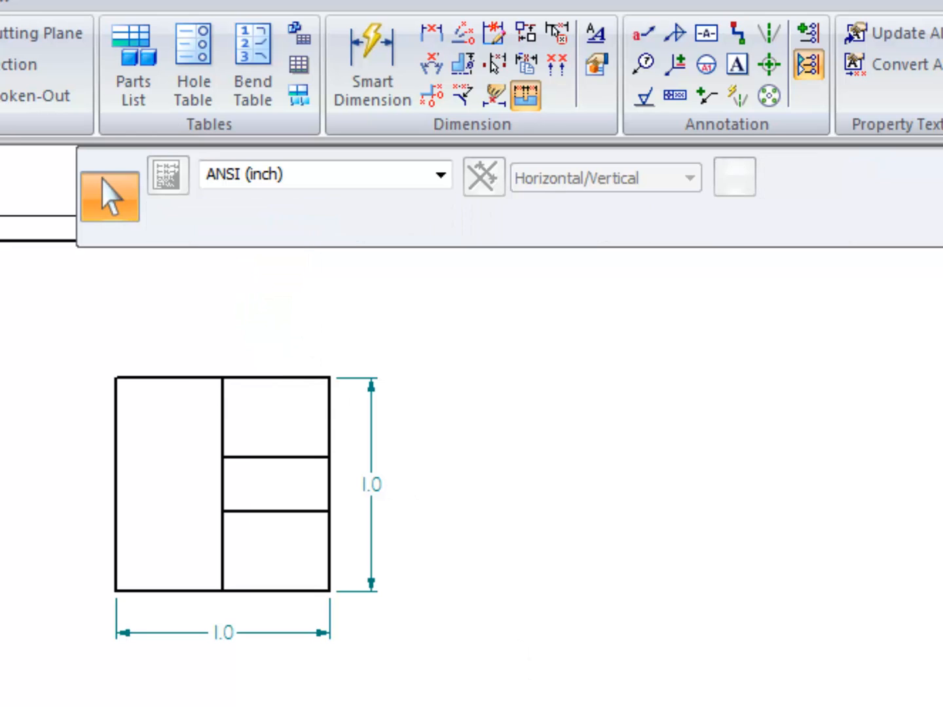